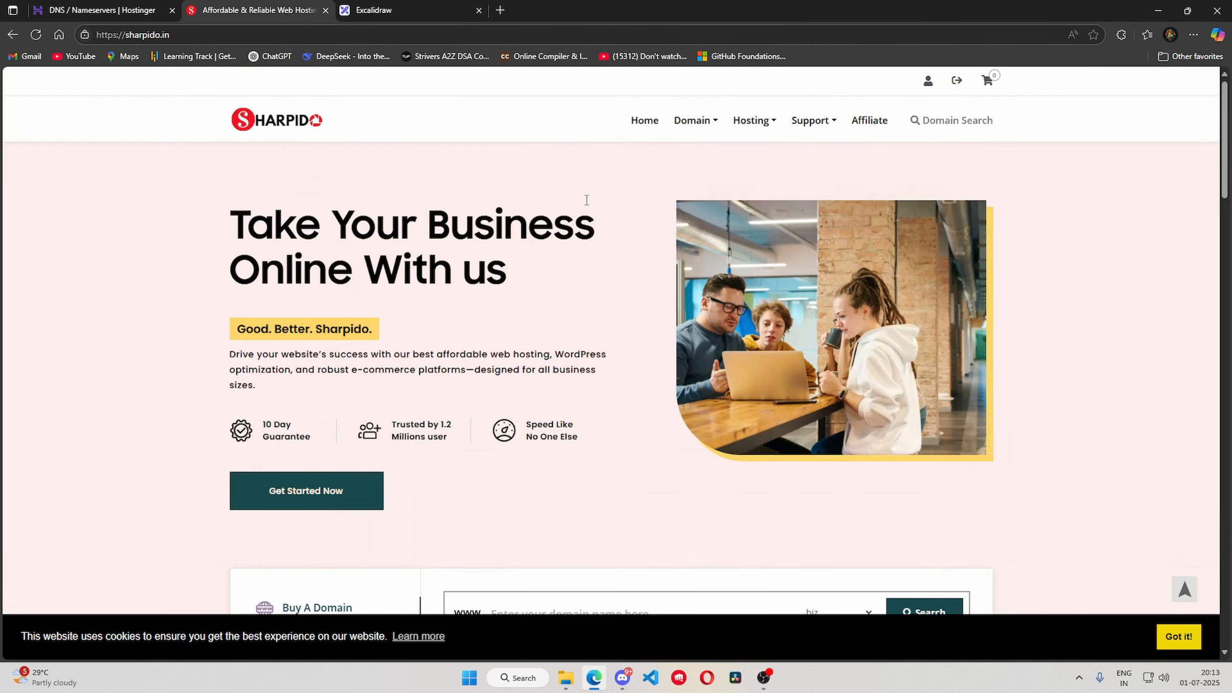
- Open the cPanel Hosting page and review the monthly pricing of the Personal, Drive, Turbo and Power plans
click(764, 125)
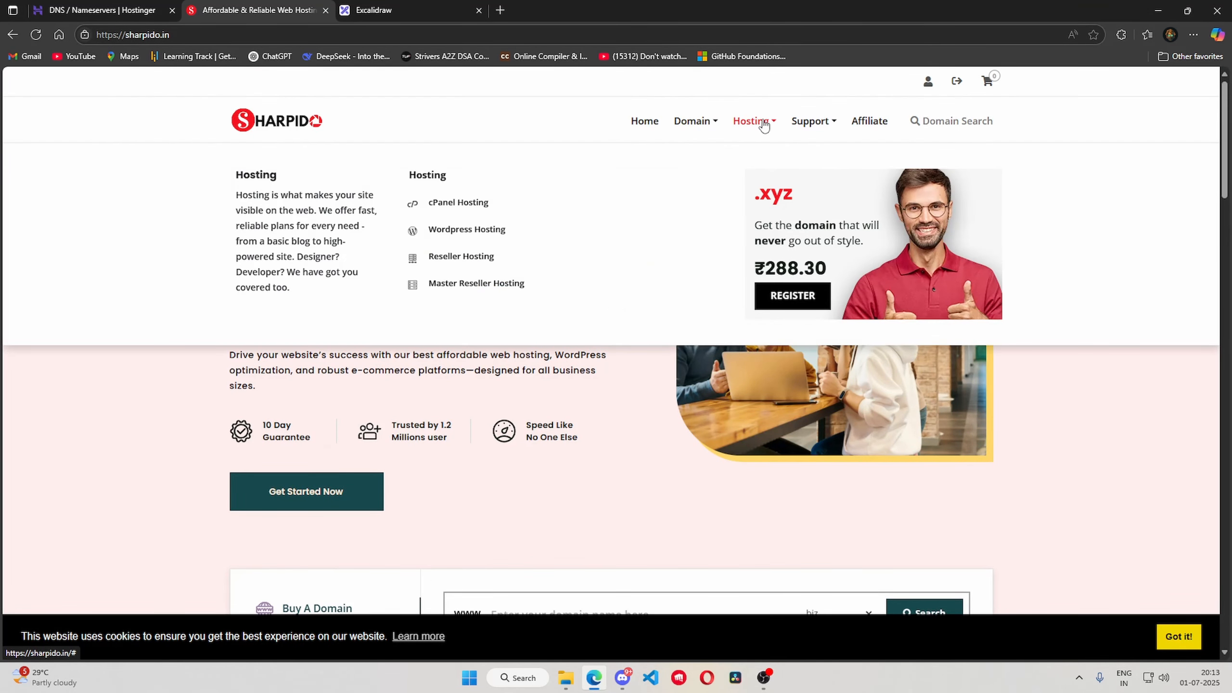
click(458, 204)
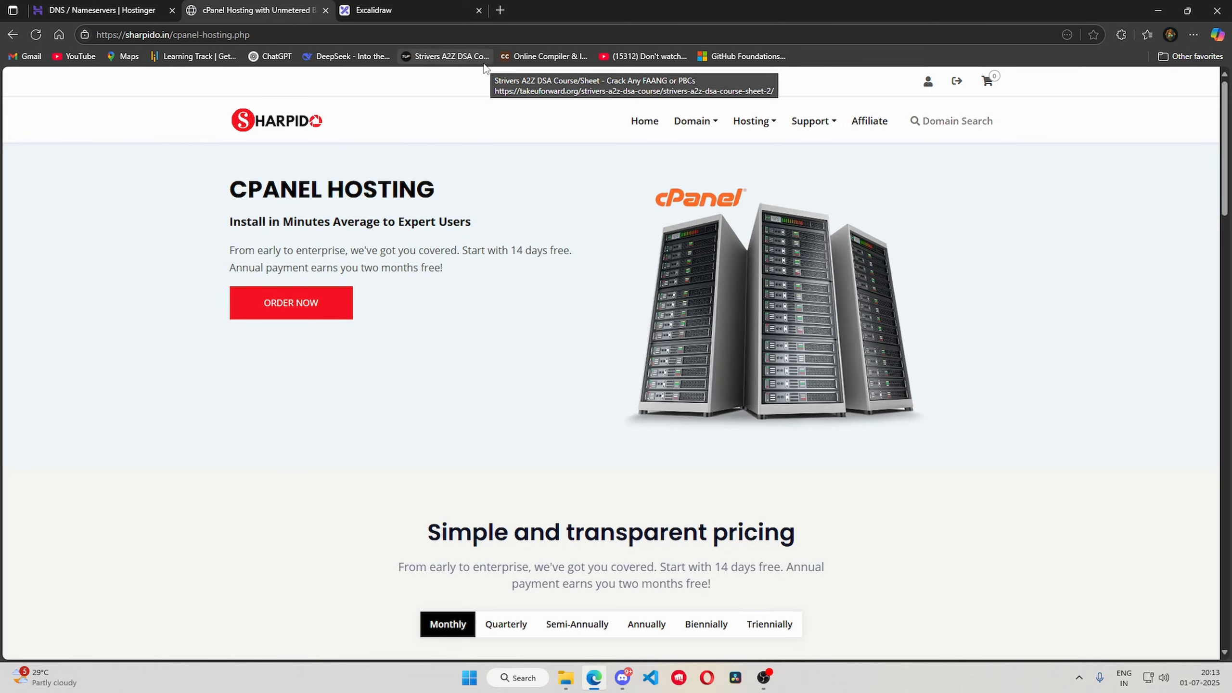
scroll(446, 418, down, 6)
scroll(747, 398, down, 3)
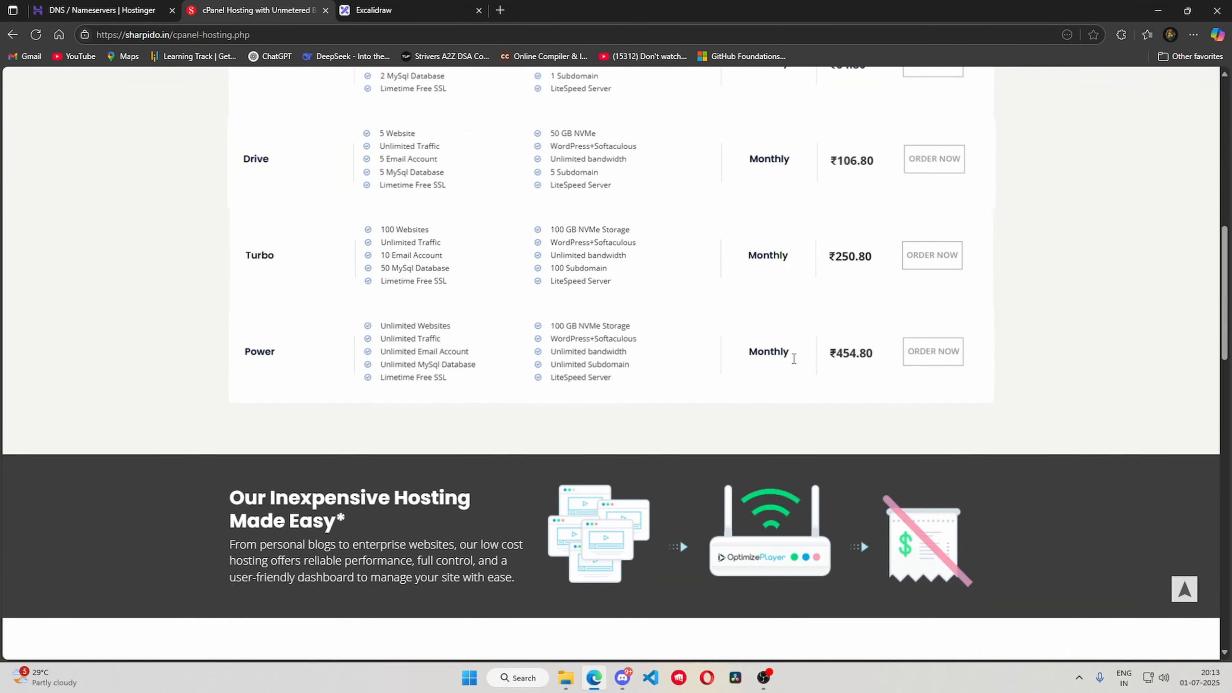
scroll(698, 413, up, 3)
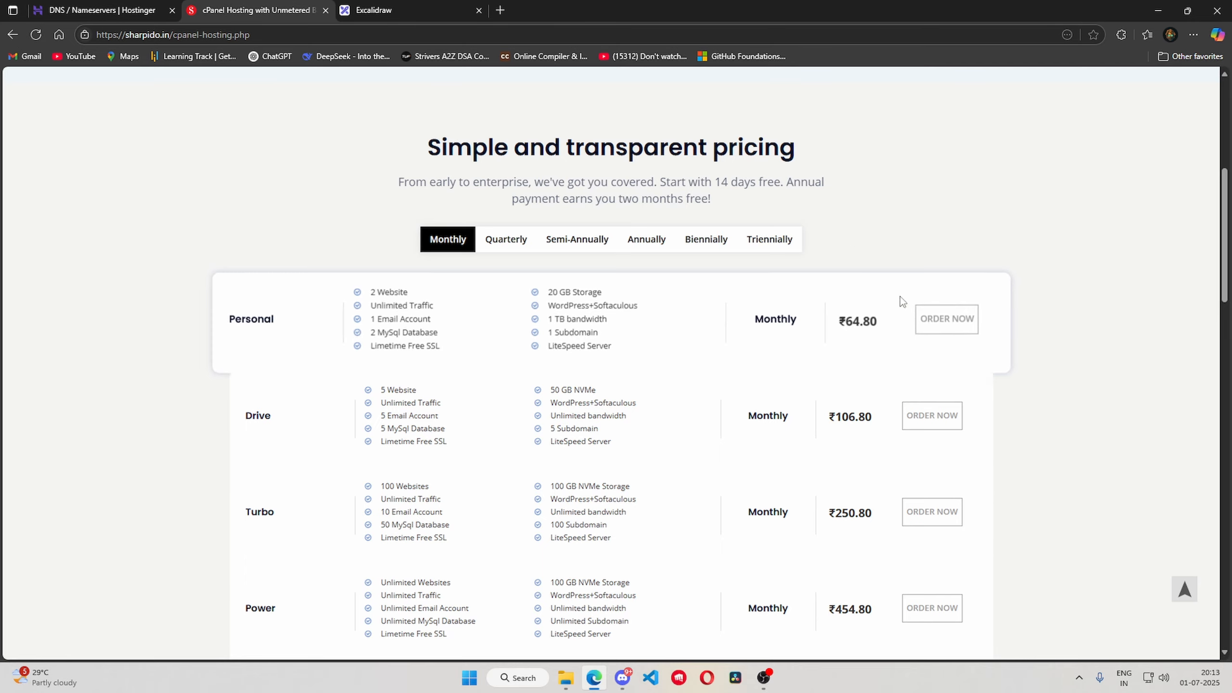
scroll(281, 193, down, 3)
scroll(424, 206, up, 4)
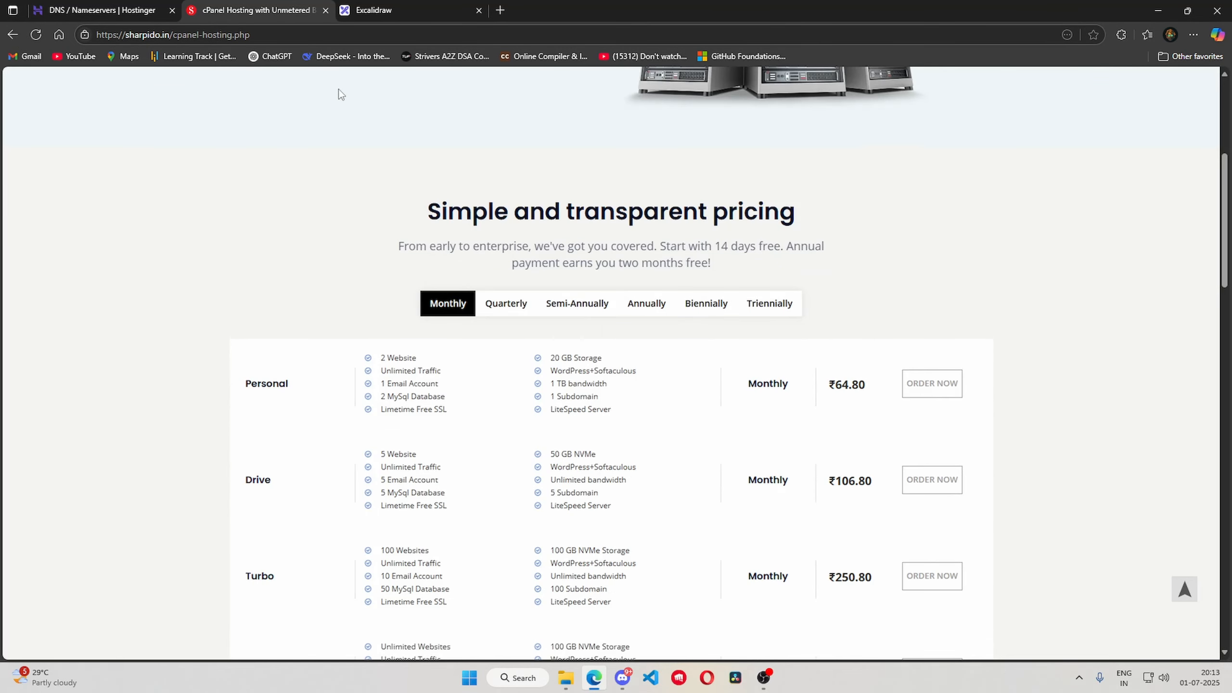
click(12, 35)
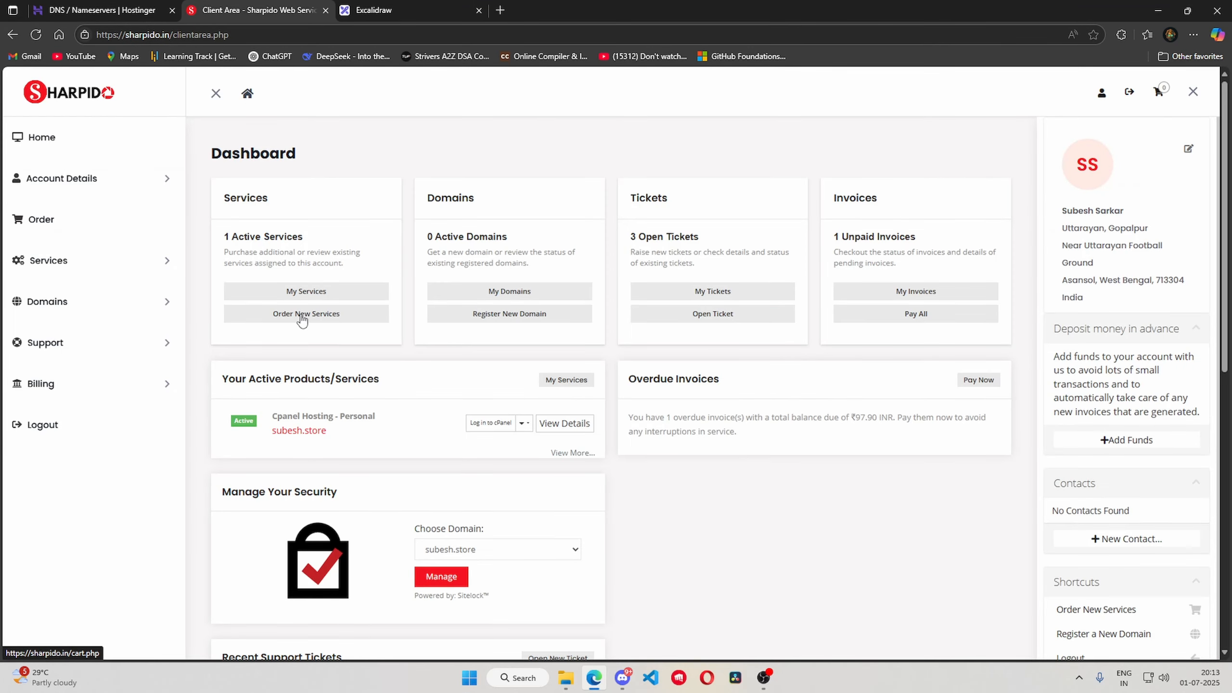
- Open the active Personal hosting service from the client's services list and log in to its cPanel
click(305, 292)
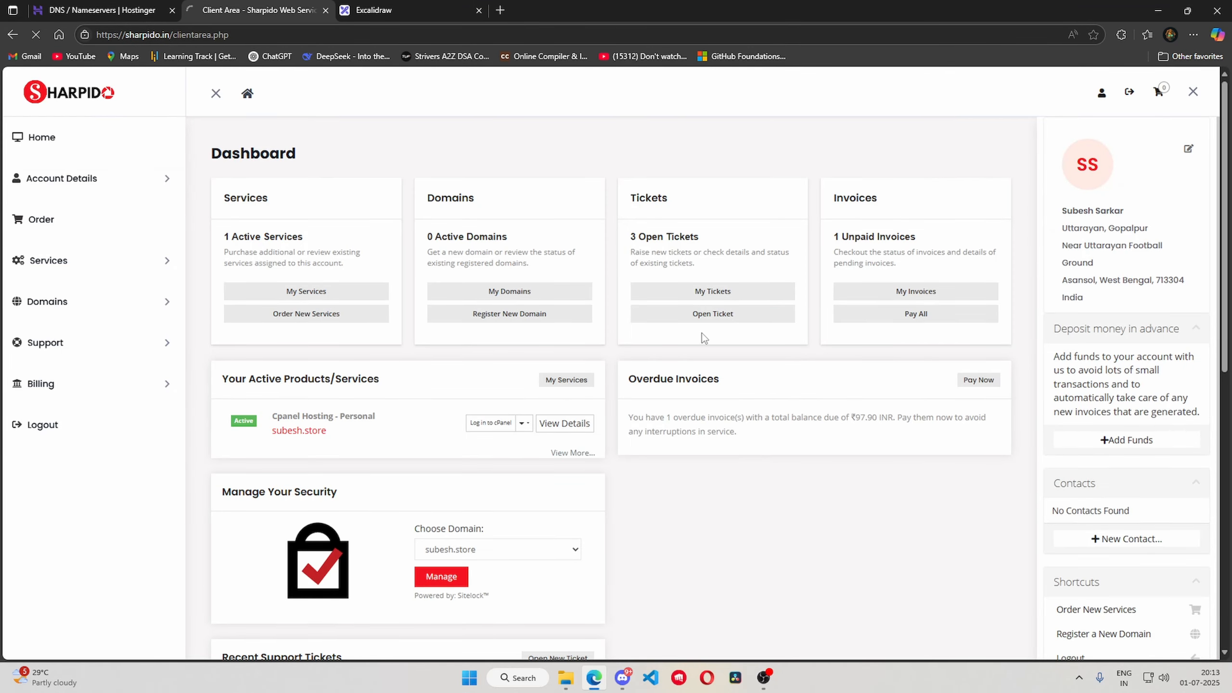
click(844, 506)
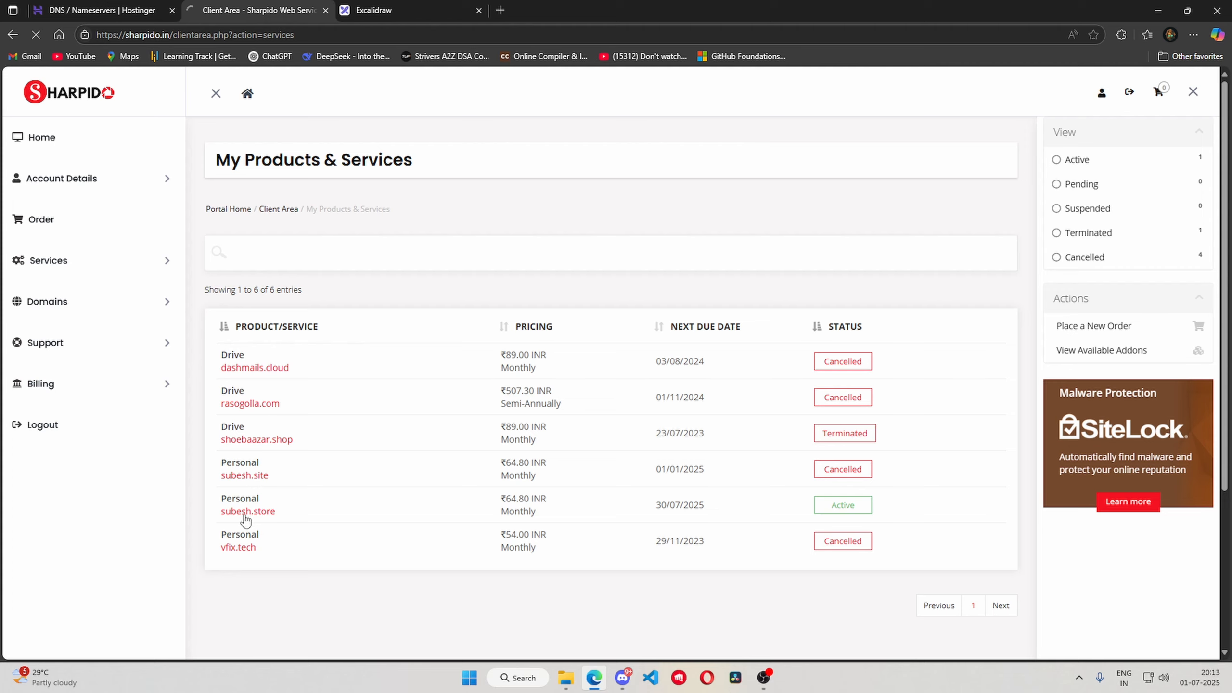
scroll(1000, 213, down, 1)
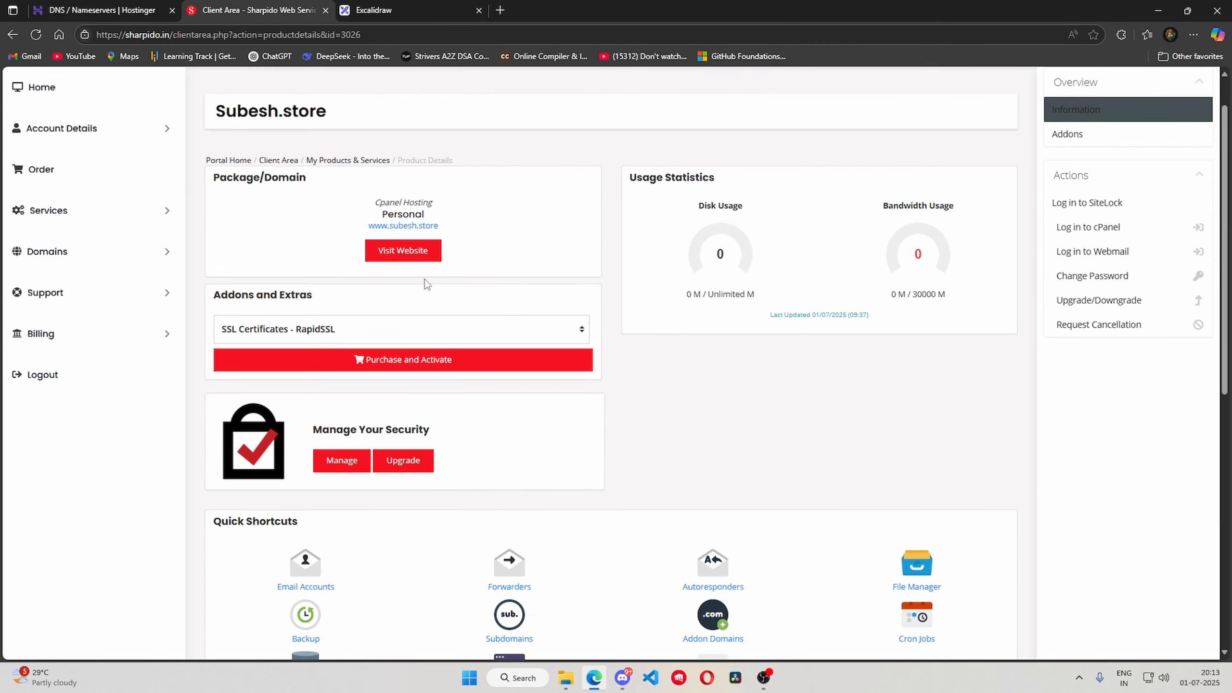
click(1184, 229)
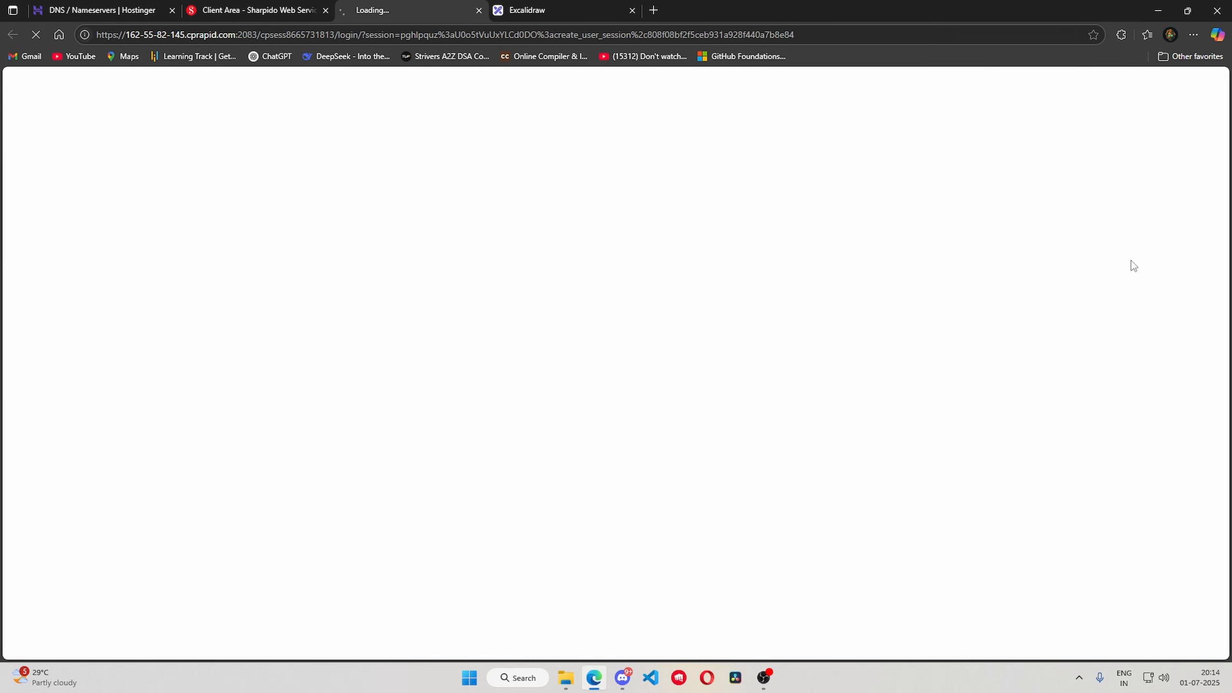
- Look through the Email, Billing & Support and Files tools on the cPanel main page
scroll(277, 291, down, 4)
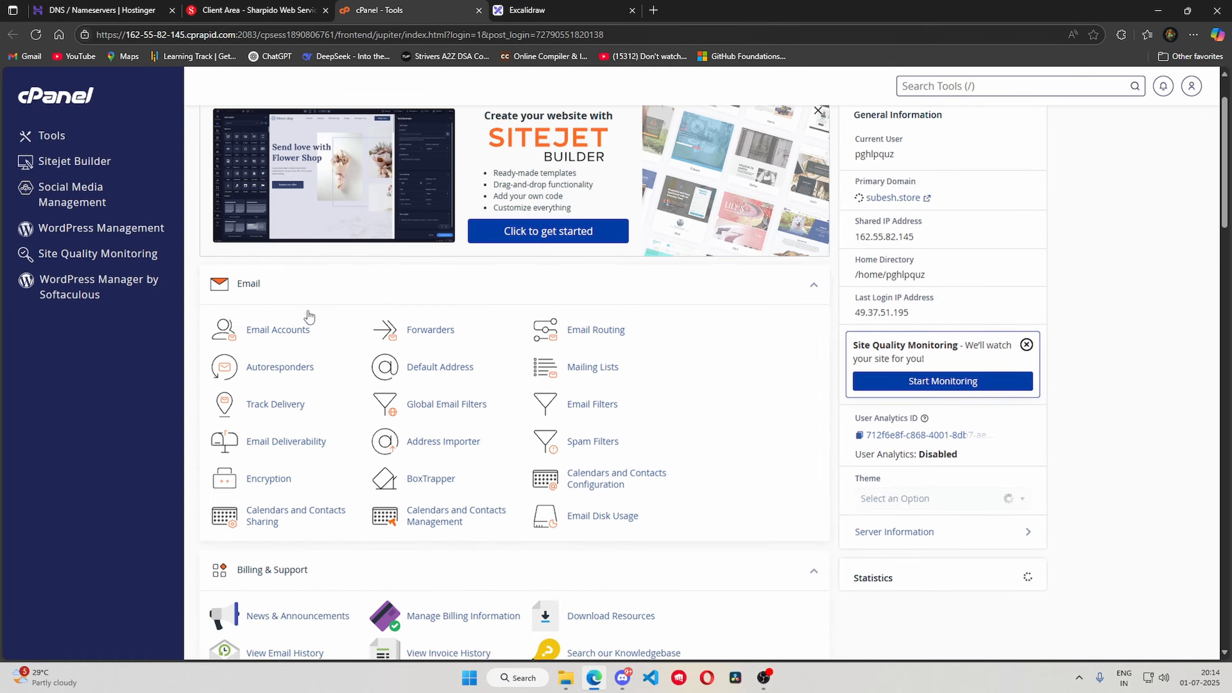
scroll(276, 291, down, 5)
scroll(274, 272, up, 8)
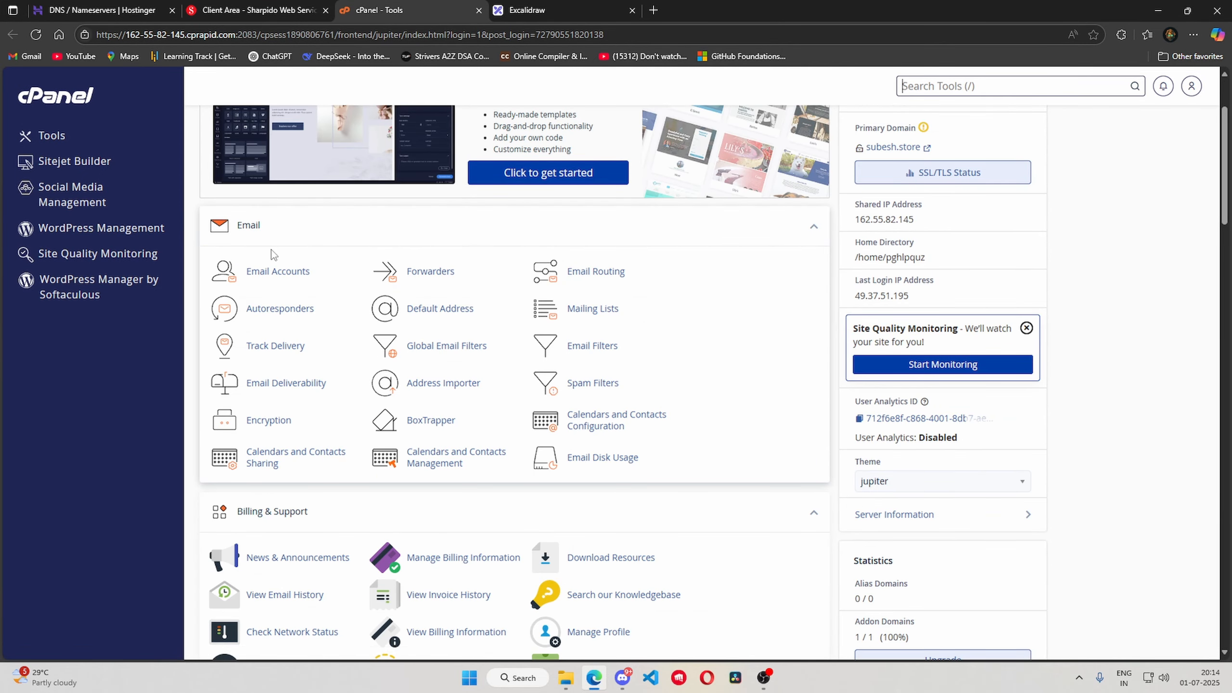
scroll(271, 249, up, 1)
scroll(440, 308, down, 8)
scroll(291, 364, up, 6)
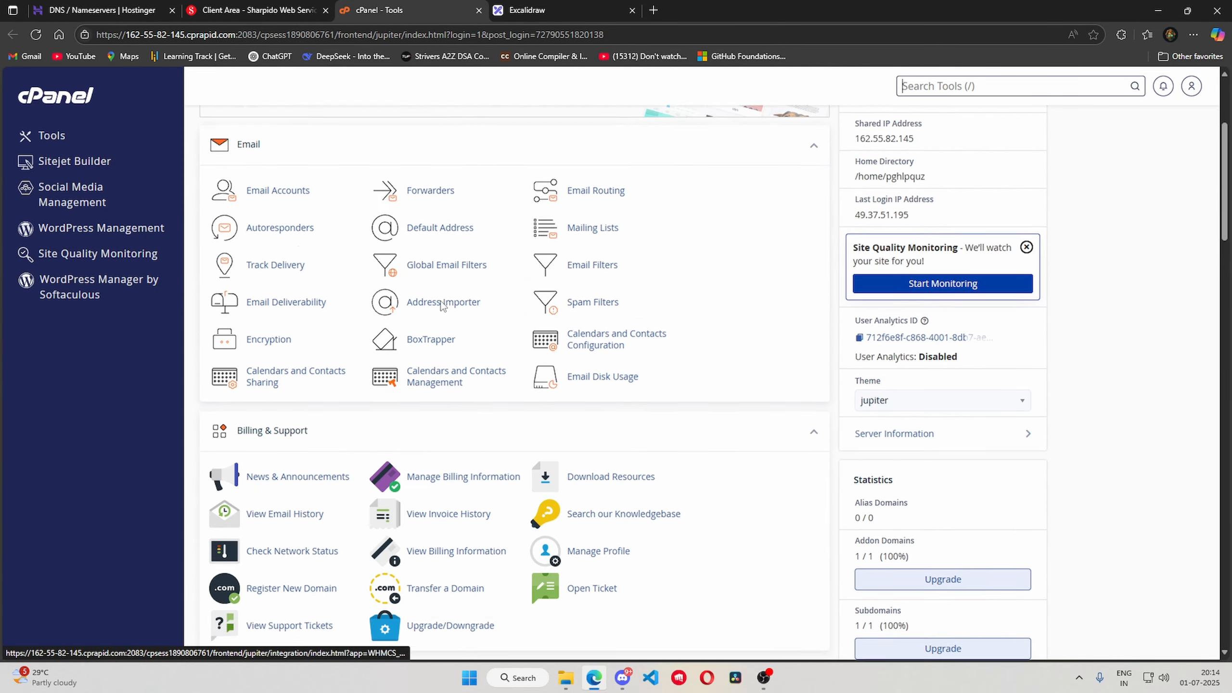
scroll(203, 414, down, 1)
scroll(575, 336, up, 3)
scroll(412, 387, down, 8)
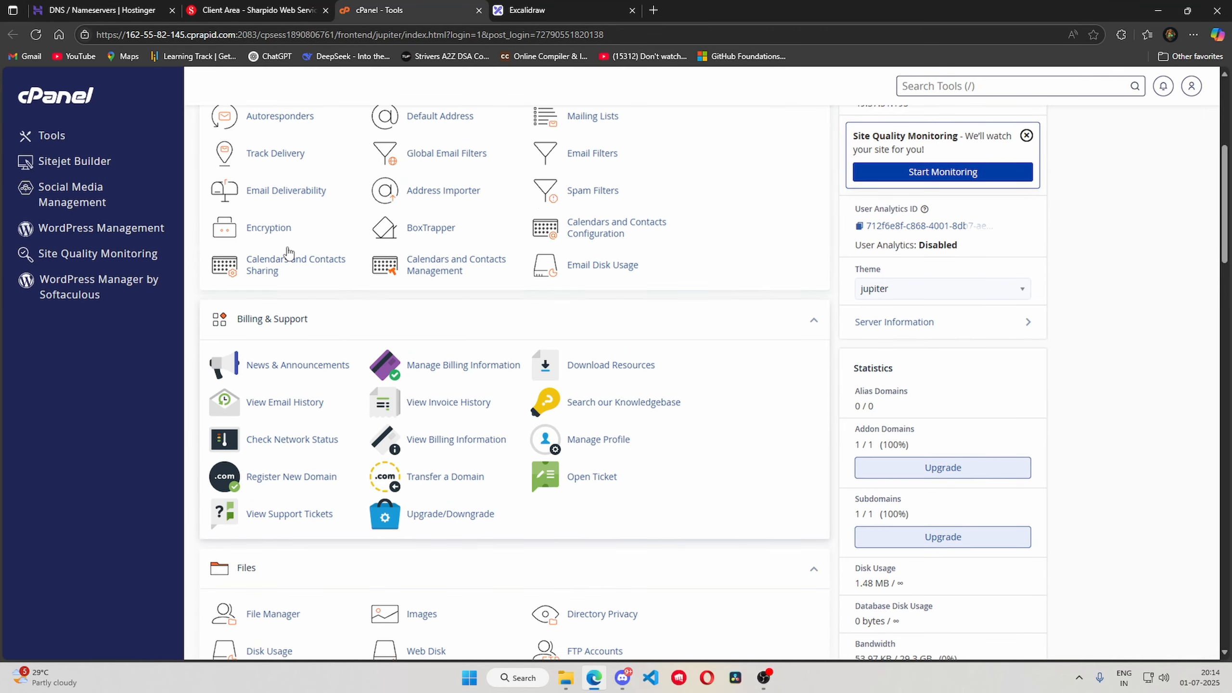
scroll(412, 387, down, 3)
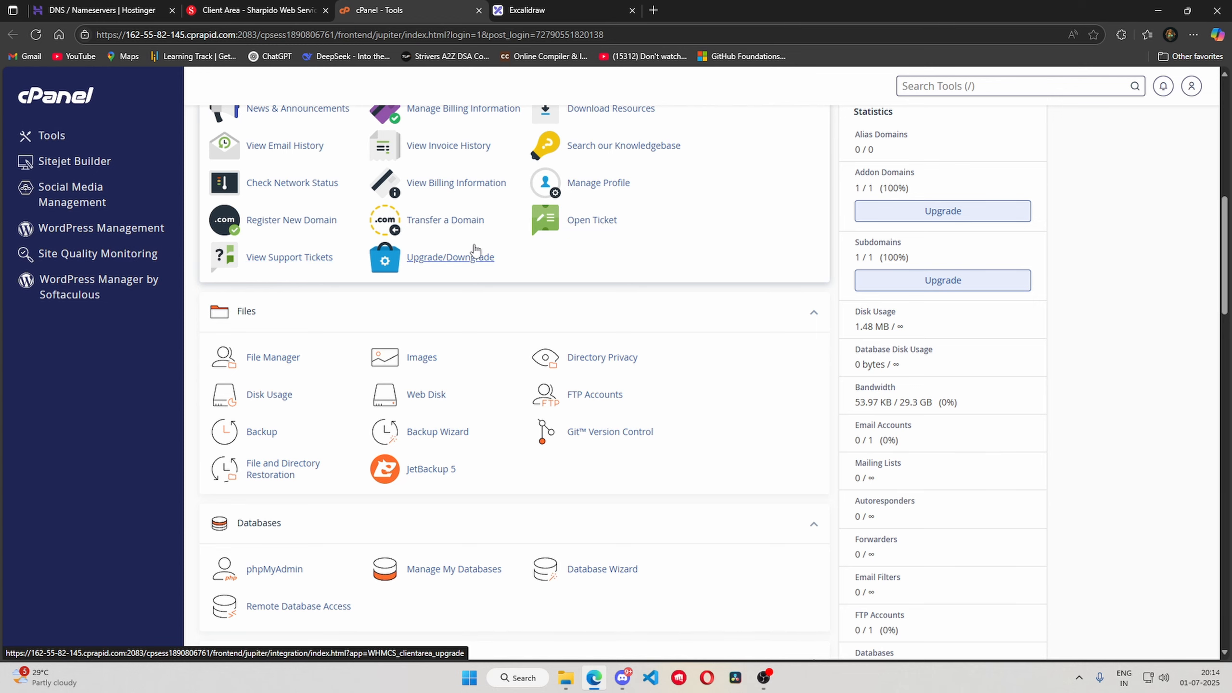
- Find the cPanel Software section and open WordPress Manager by Softaculous
scroll(458, 257, down, 3)
scroll(452, 263, down, 9)
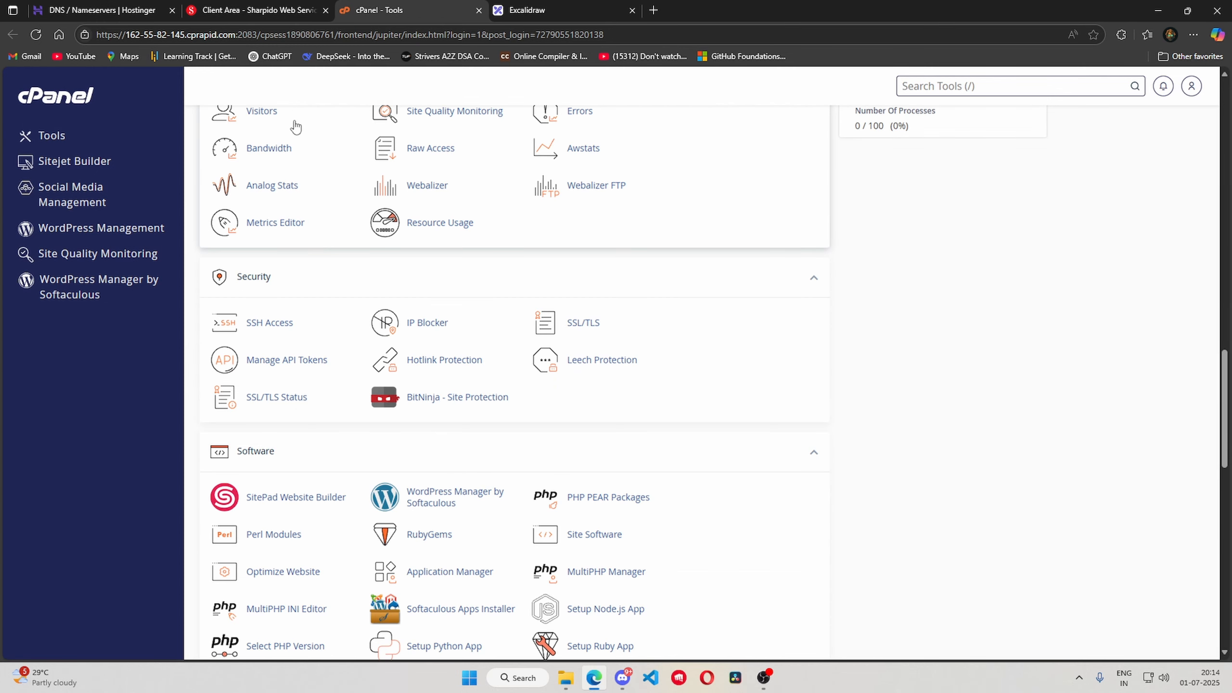
scroll(291, 119, down, 4)
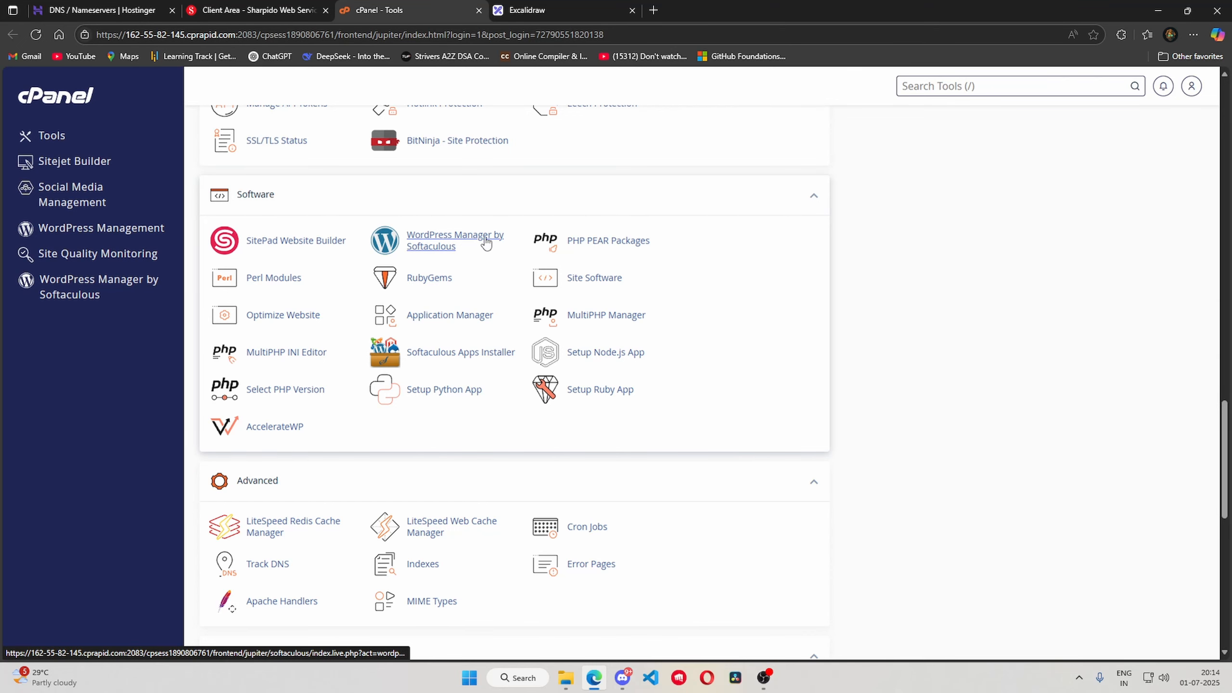
click(441, 246)
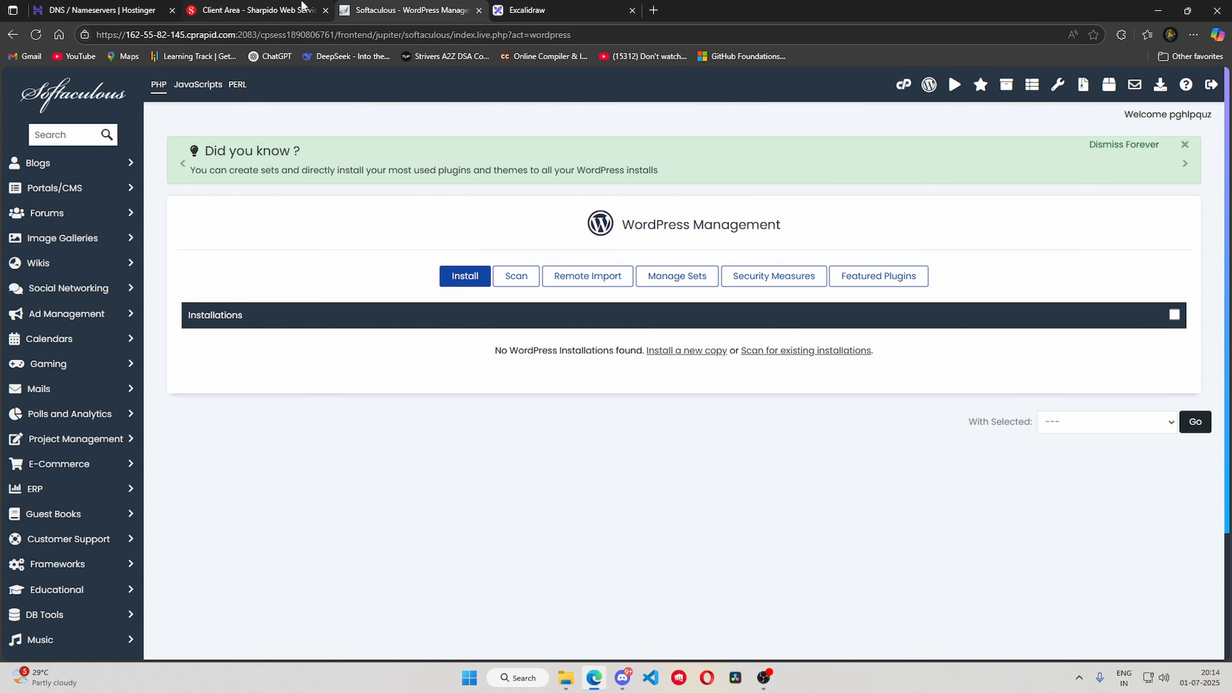
- Switch to the Excalidraw diagram and draw a red freehand arrow pointing at the cPanel logo from the upper right
click(215, 6)
click(529, 10)
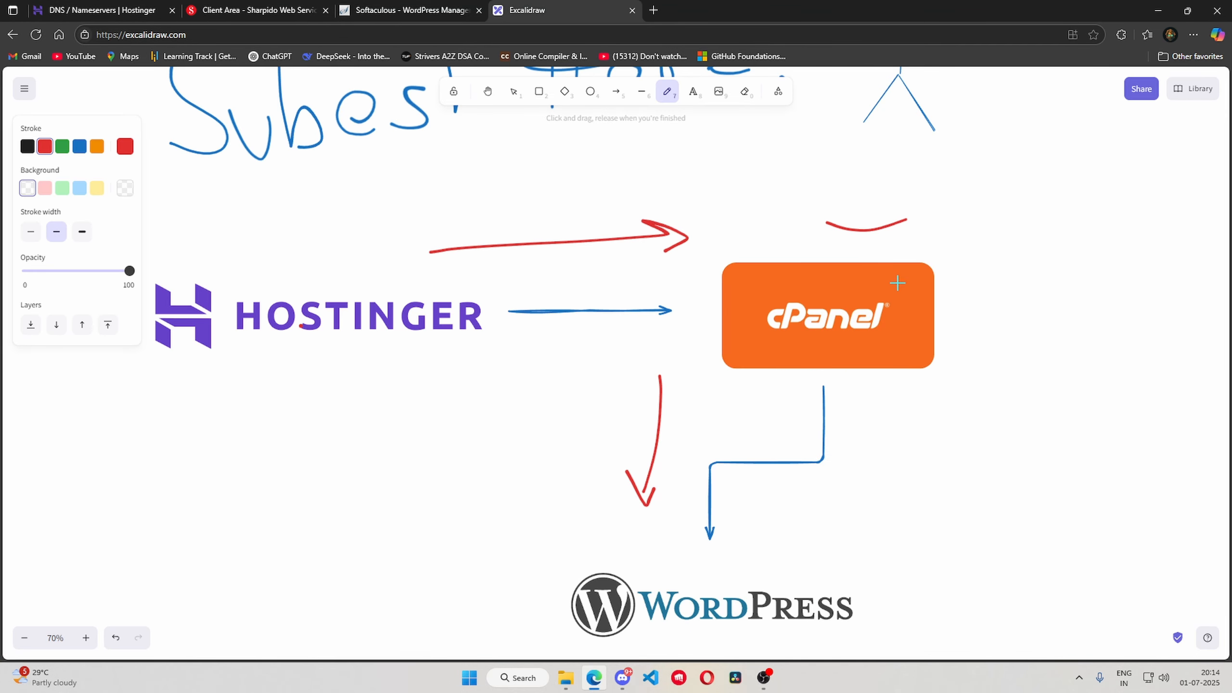
drag(951, 303, 1085, 252)
drag(956, 284, 1044, 262)
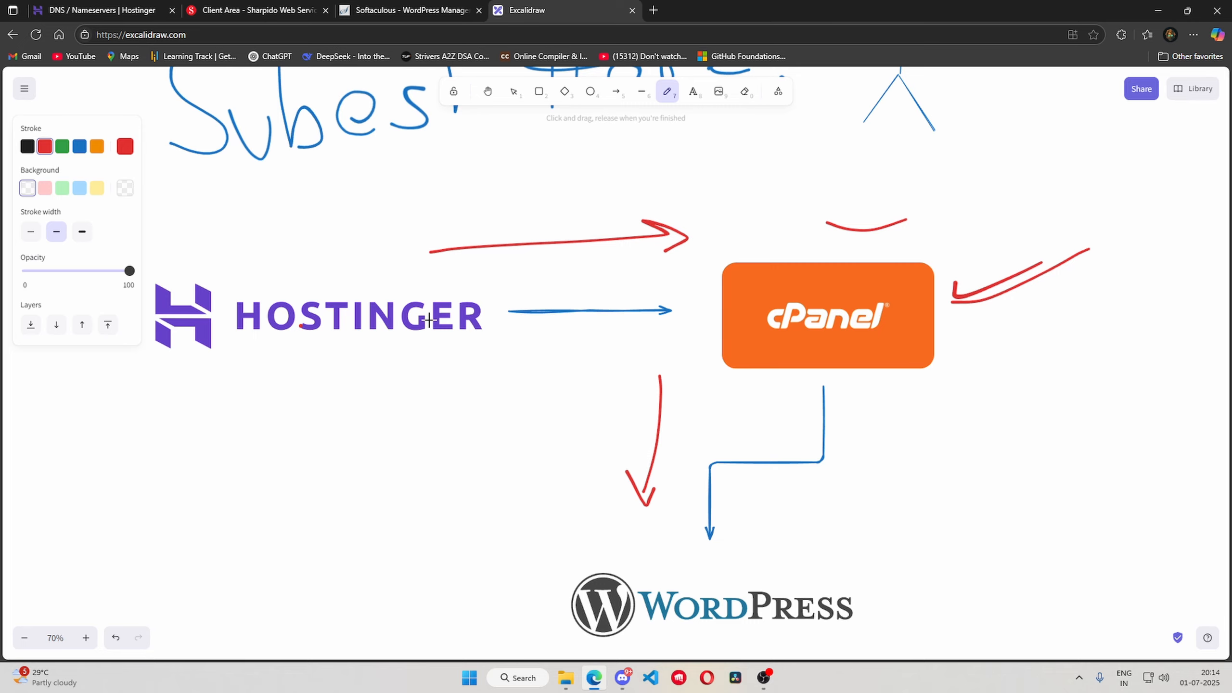
- Close the open Hostinger DNS / Nameservers page and load the Hostinger website afresh in a new browser tab
click(102, 10)
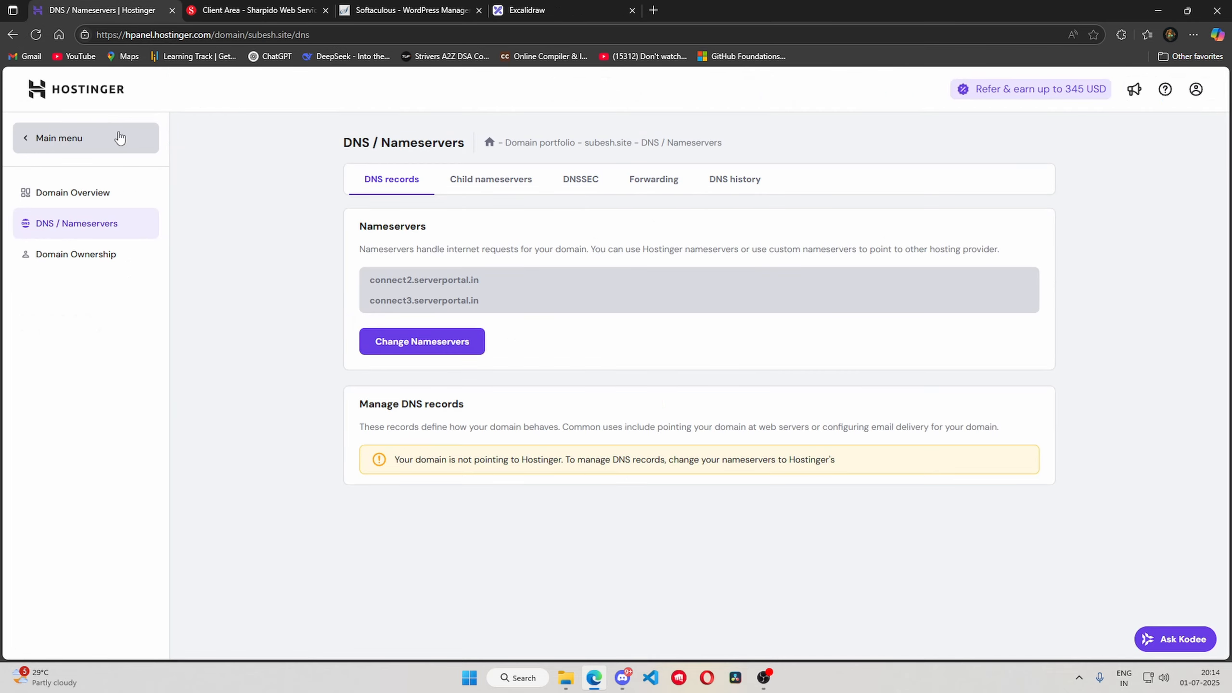
click(119, 135)
click(172, 9)
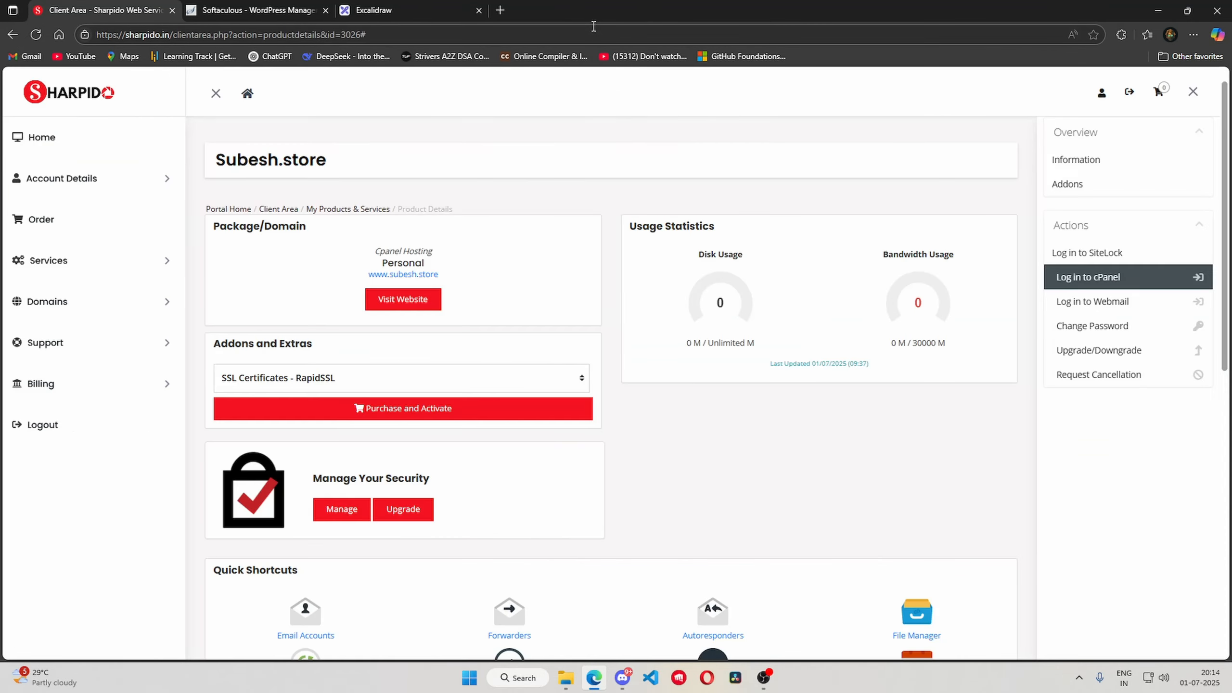
click(499, 10)
text(h)
click(198, 83)
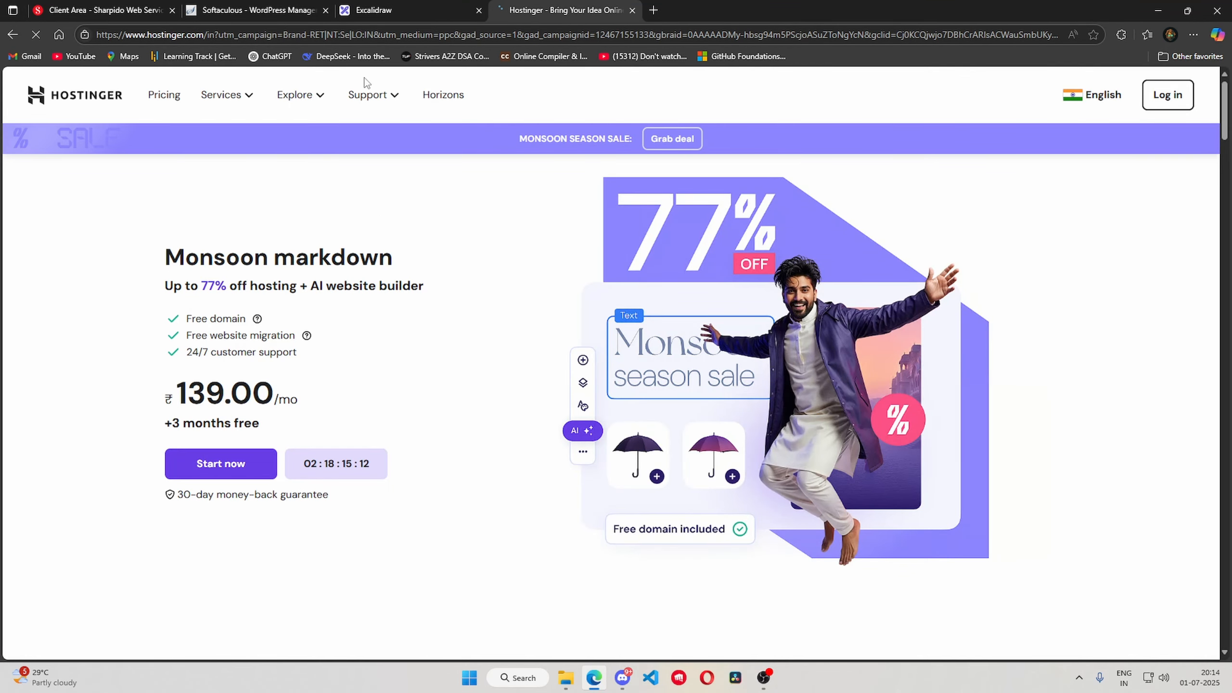
- Open the Hostinger pricing page and look over the Domains section with the domain search and extension price comparison
click(225, 96)
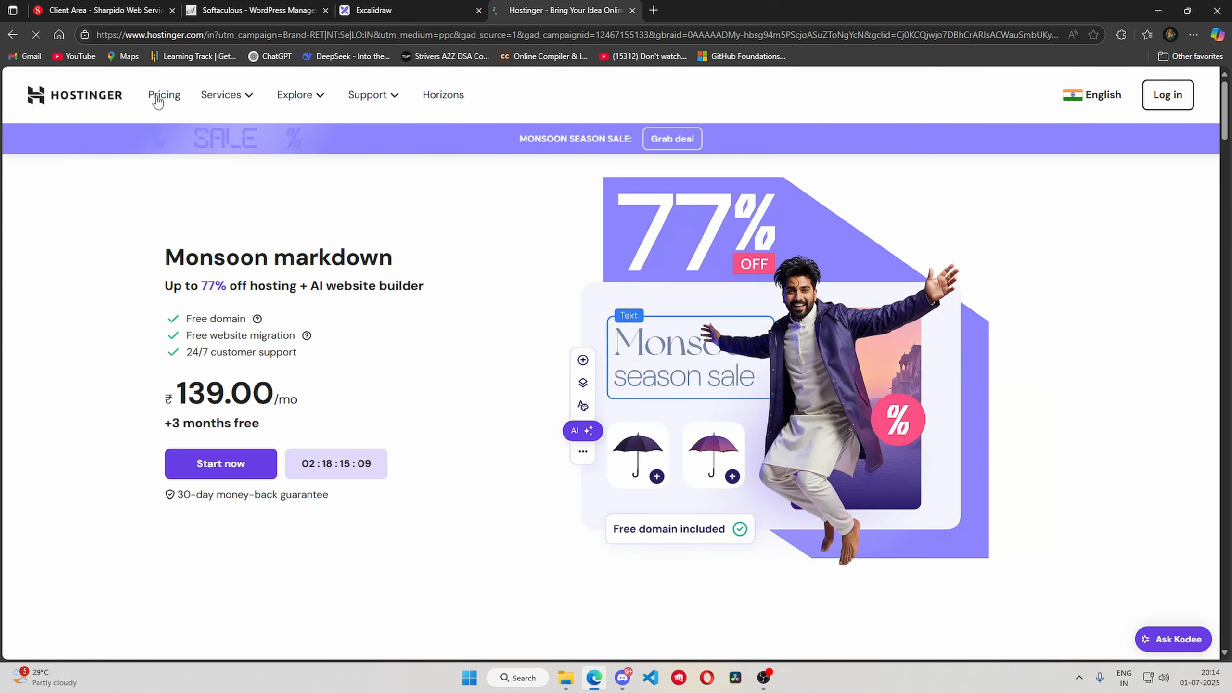
click(162, 96)
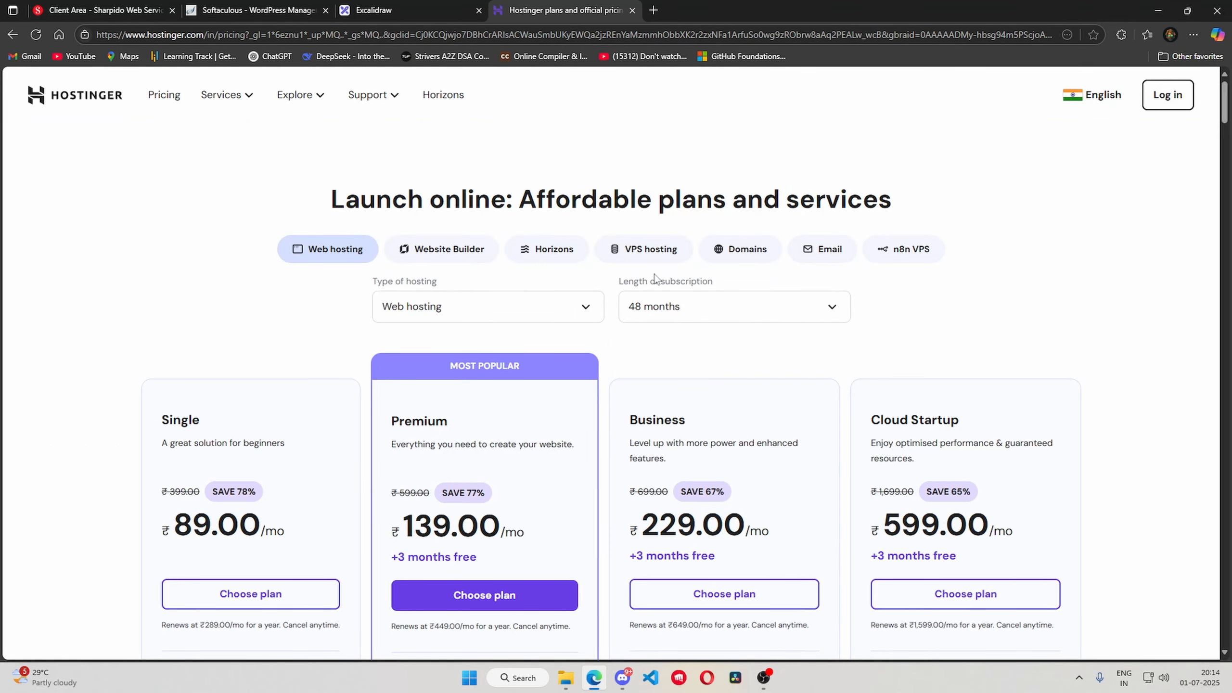
click(729, 263)
scroll(348, 388, down, 5)
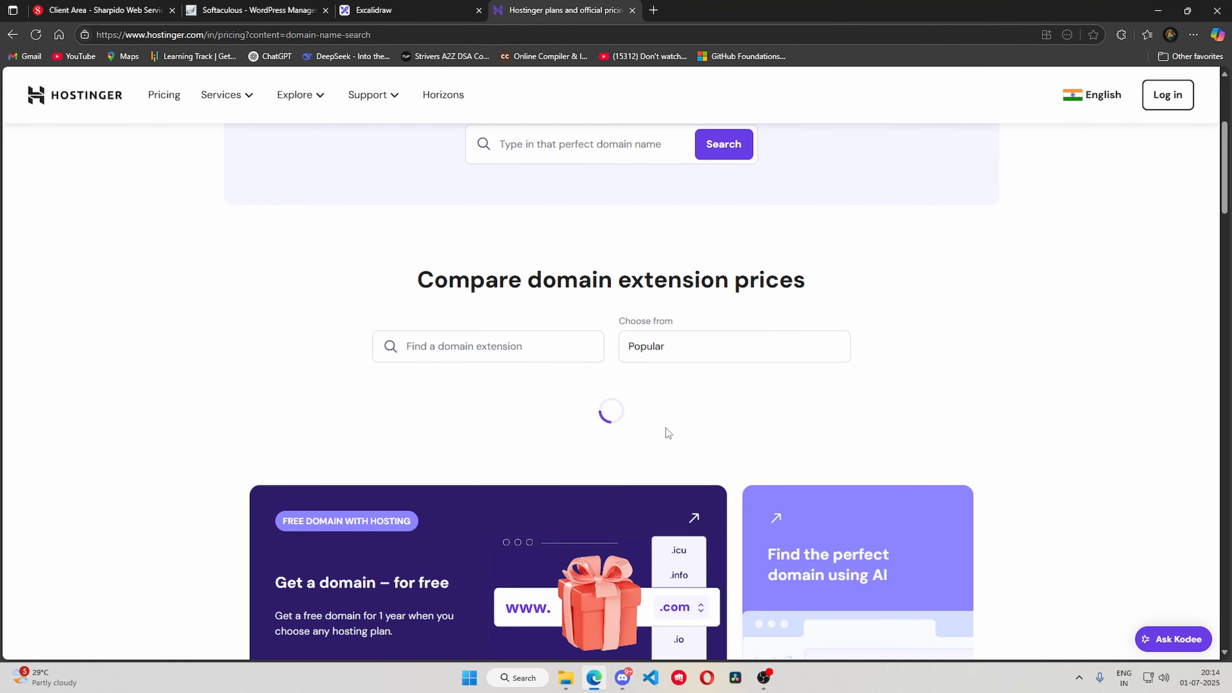
scroll(667, 432, down, 4)
scroll(536, 322, up, 6)
scroll(1157, 133, up, 2)
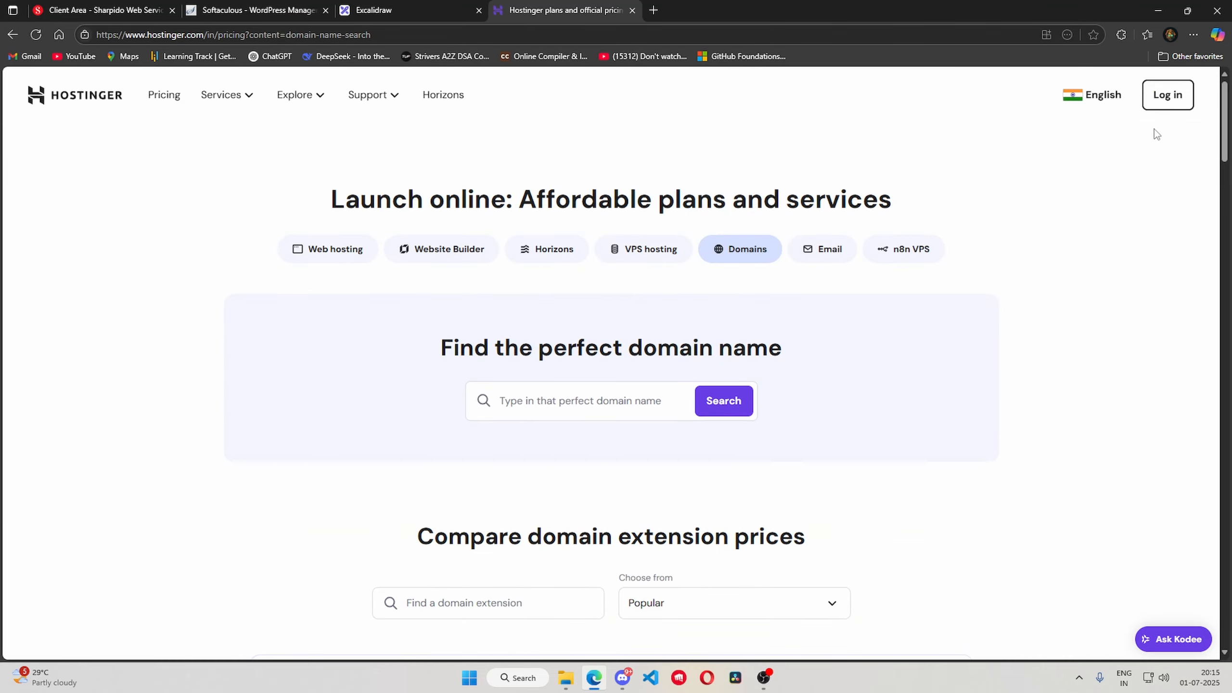
- Log in to Hostinger and open the DNS / Nameservers settings of the registered .site domain
click(1159, 103)
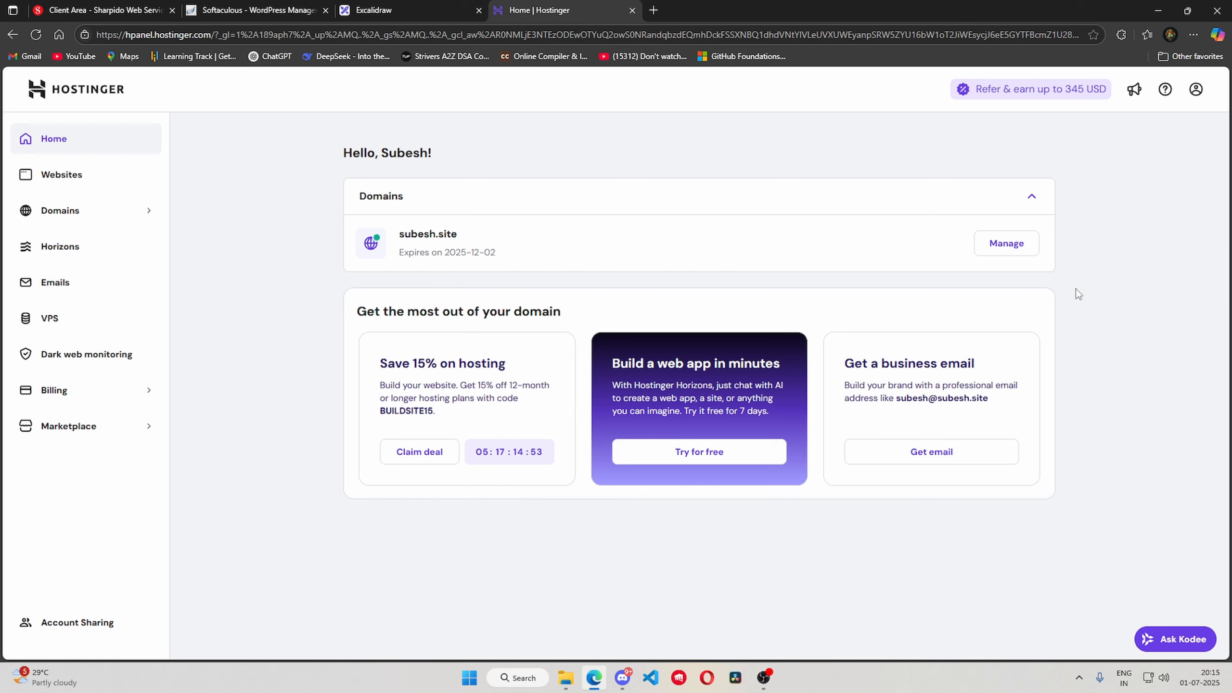
click(1000, 253)
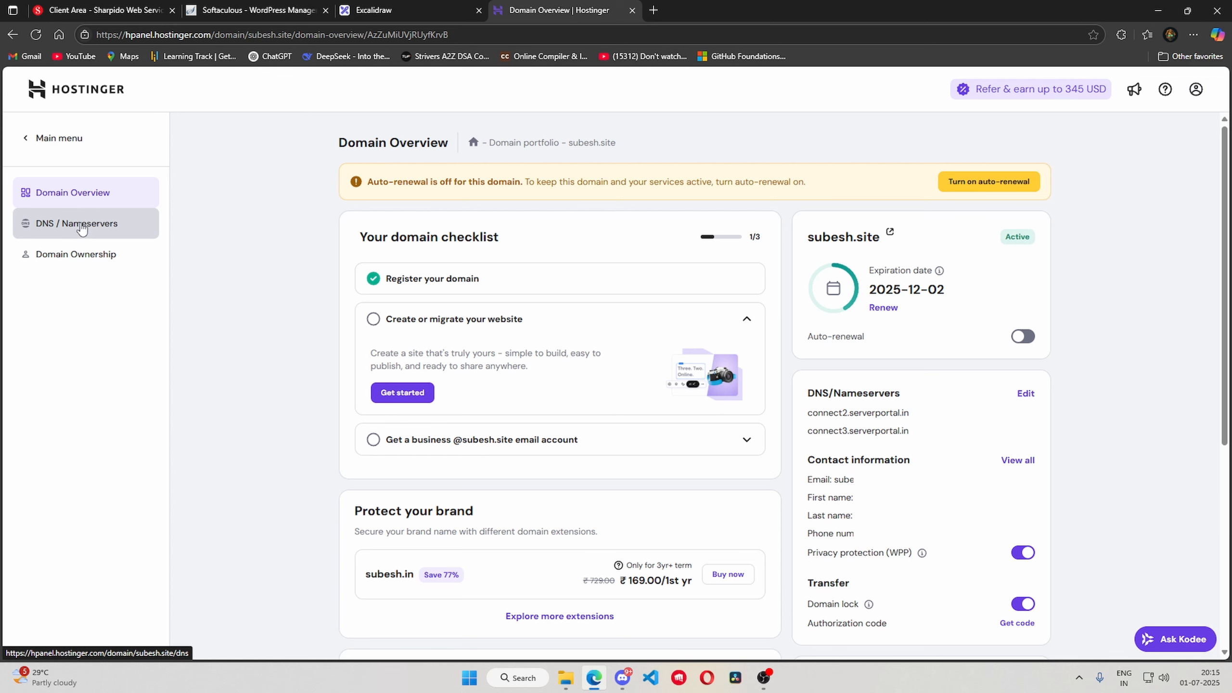
click(81, 229)
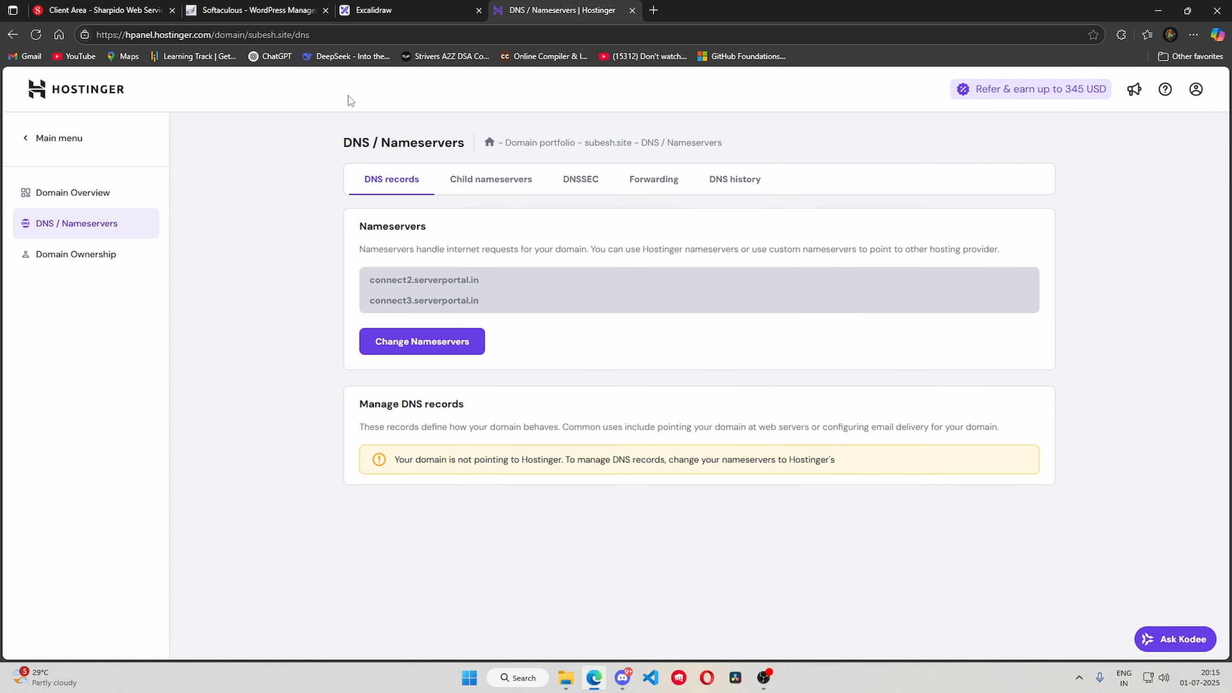
- Highlight the first entry in the domain's Nameservers list to examine it, then clear the selection
drag(366, 288, 486, 291)
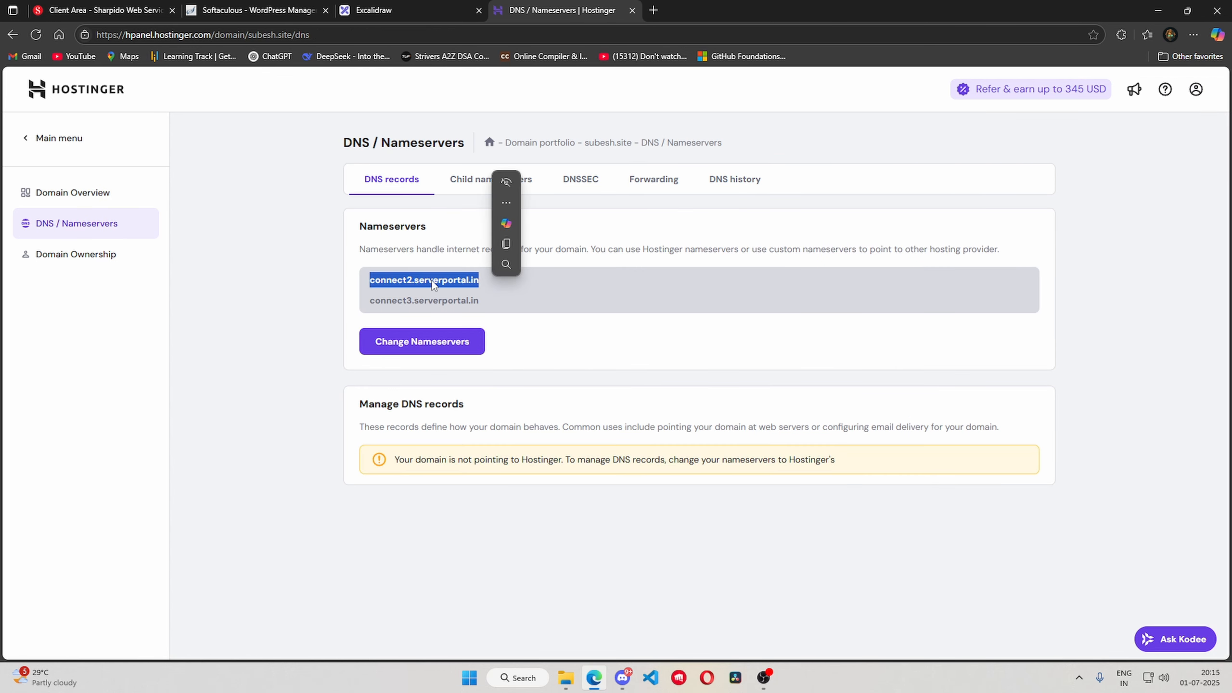
shift+click(433, 287)
click(439, 276)
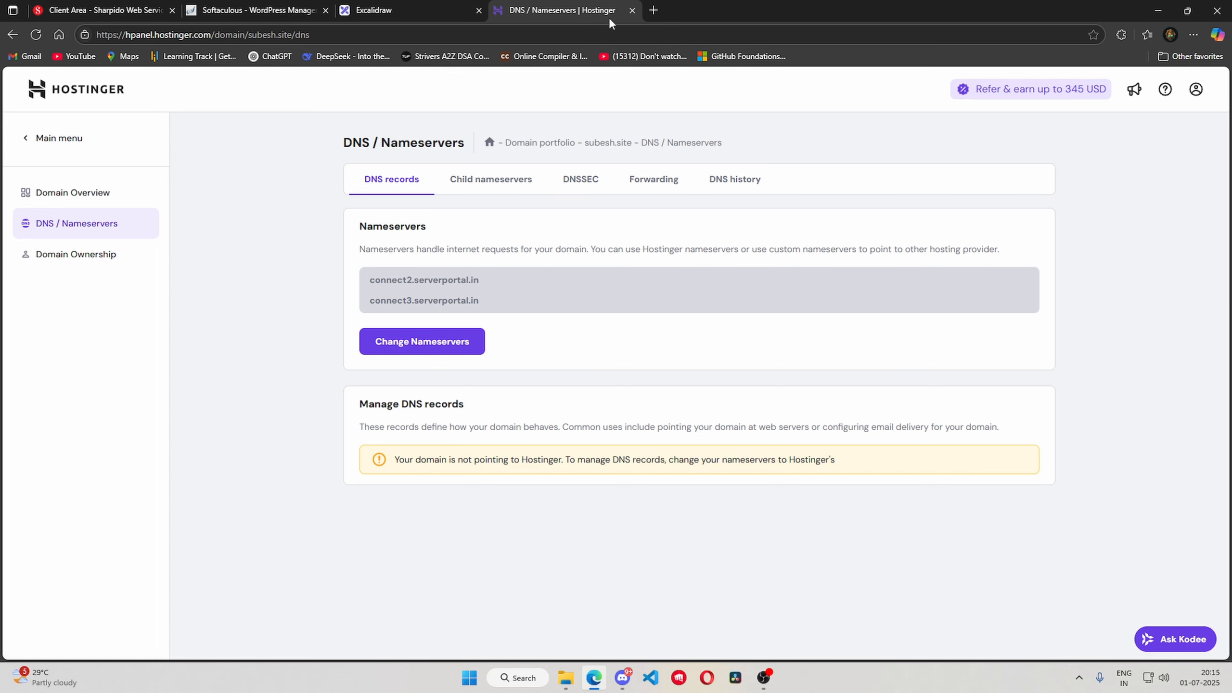
- Search the web for "hostinger name server" in a new browser tab
click(654, 10)
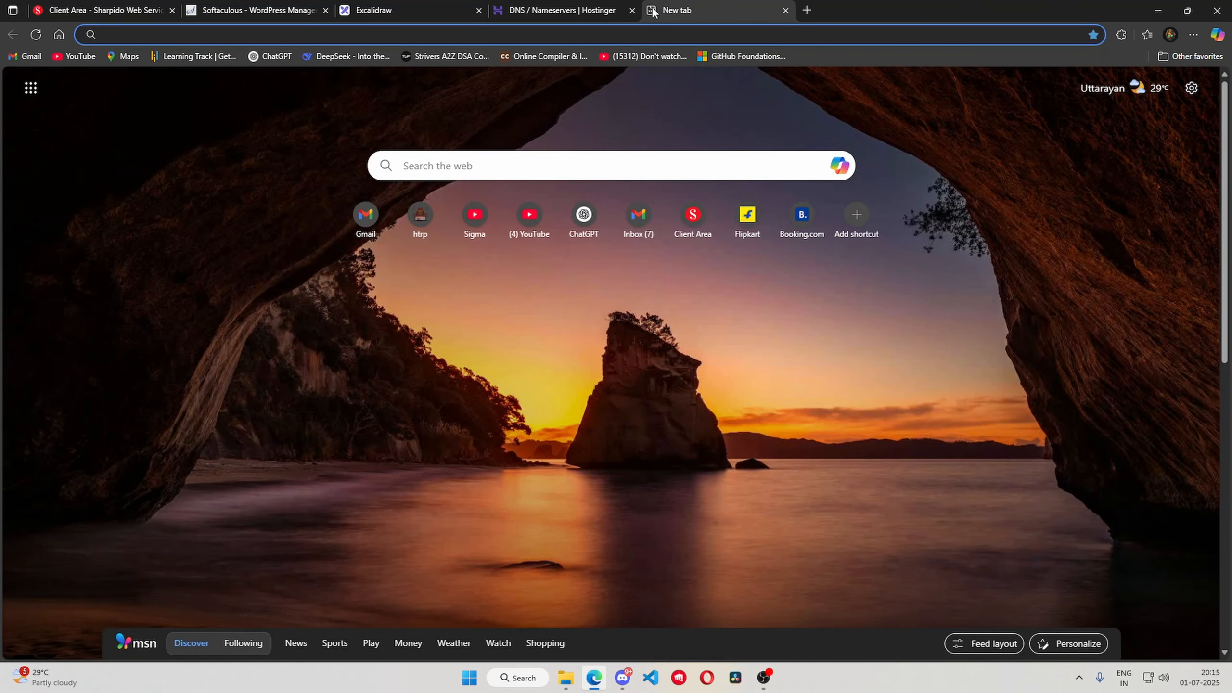
text(hostimger )
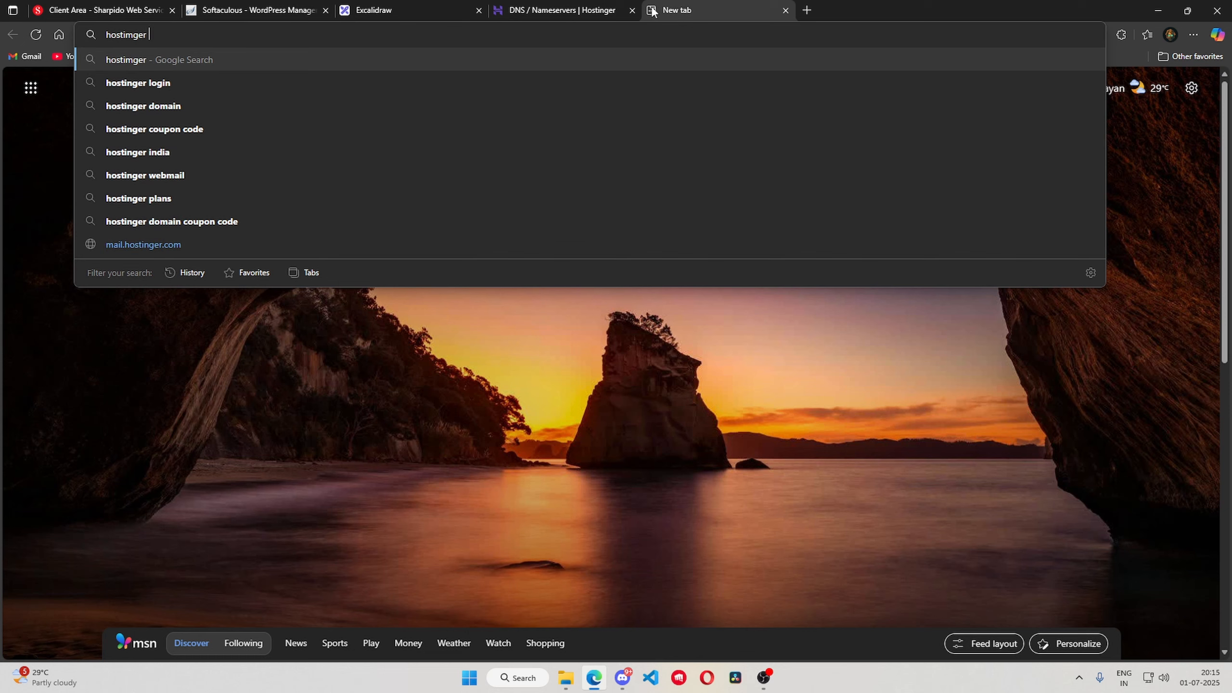
key(BackSpace)
key(BackSpace)
key(BackSpace)
key(BackSpace)
key(BackSpace)
text(nger name server)
click(384, 80)
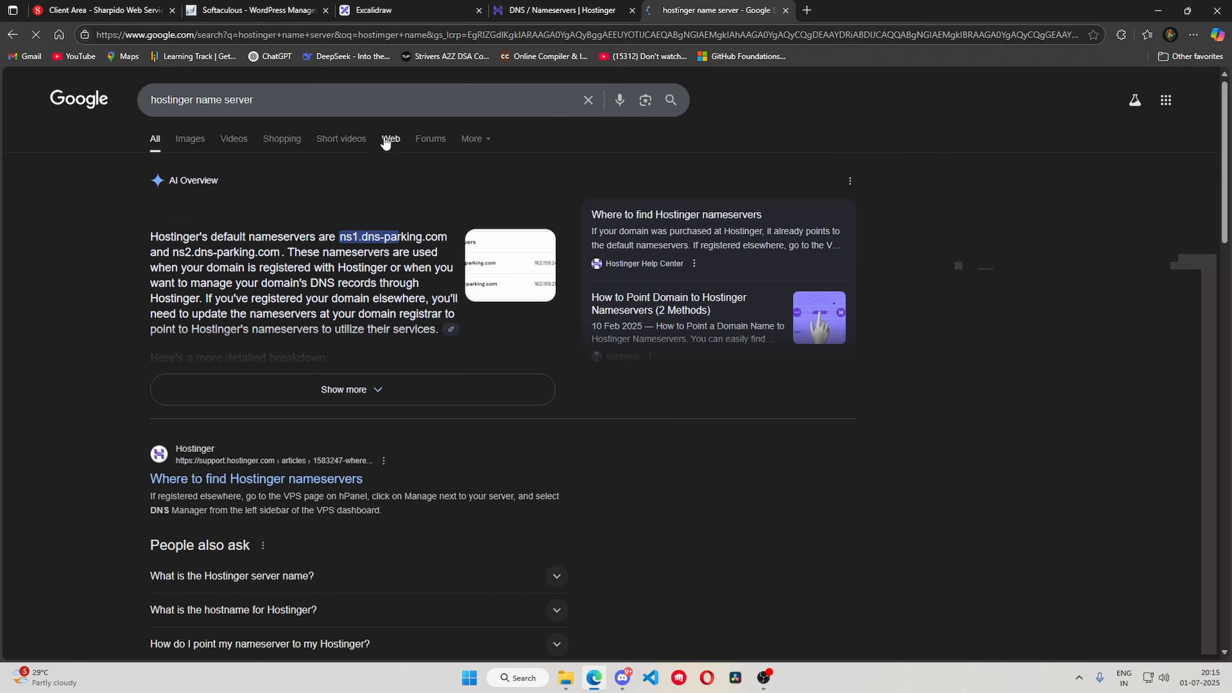
- Highlight Hostinger's default nameservers ns1.dns-parking.com and ns2.dns-parking.com in the AI Overview
drag(341, 237, 423, 237)
drag(157, 254, 255, 253)
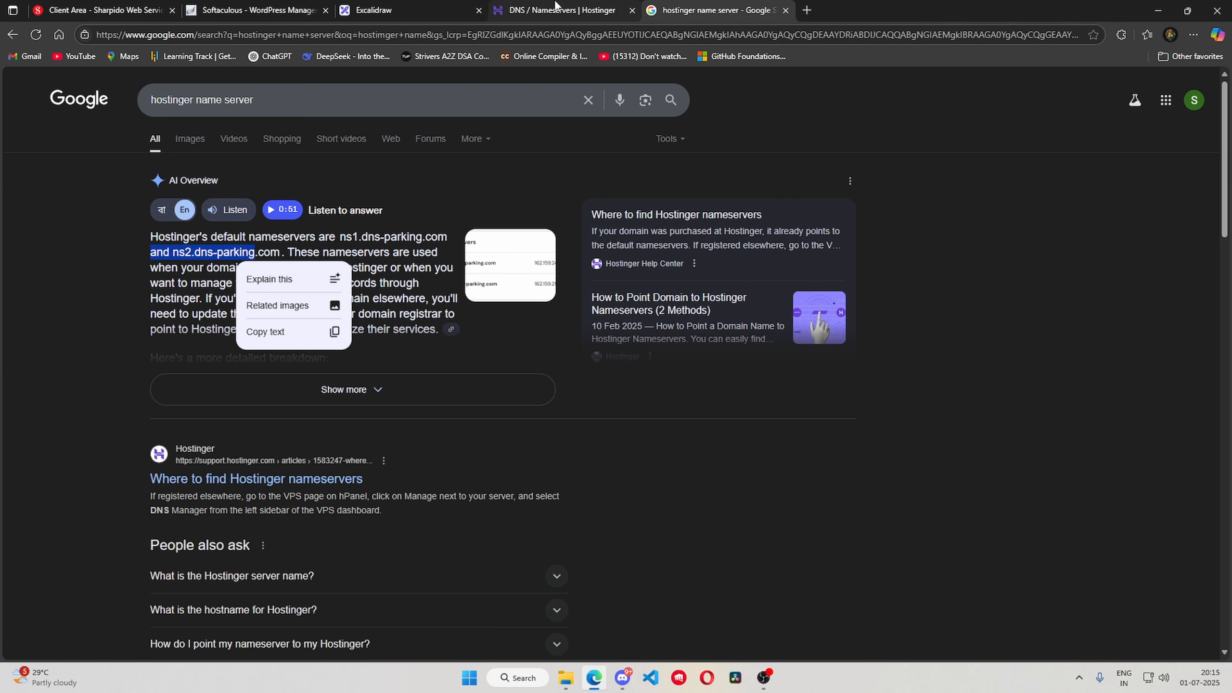
- Open the form for changing the Hostinger domain's nameservers and examine the first two custom nameserver fields
click(555, 7)
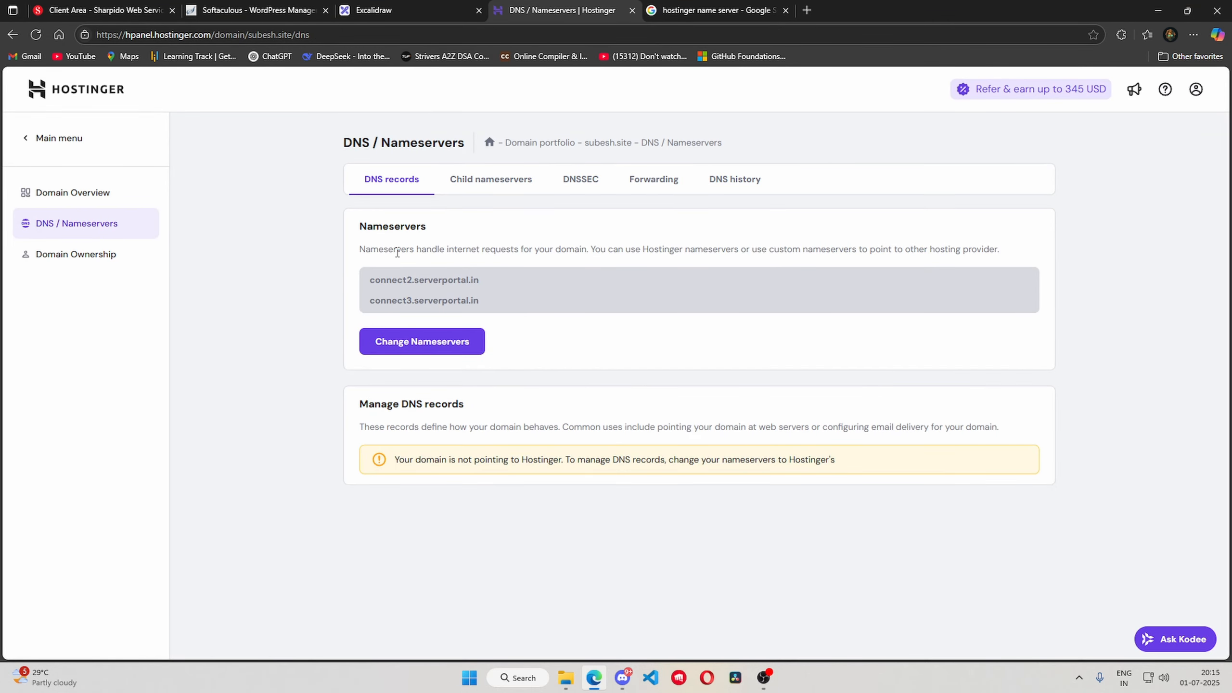
click(416, 342)
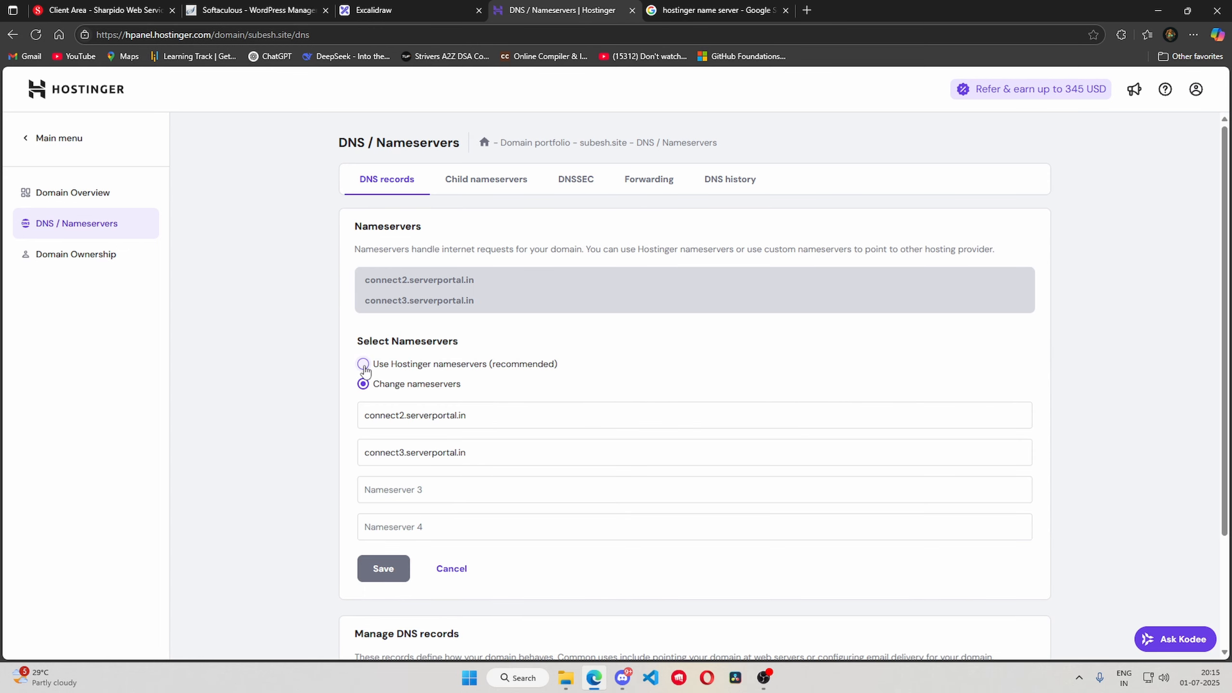
click(415, 415)
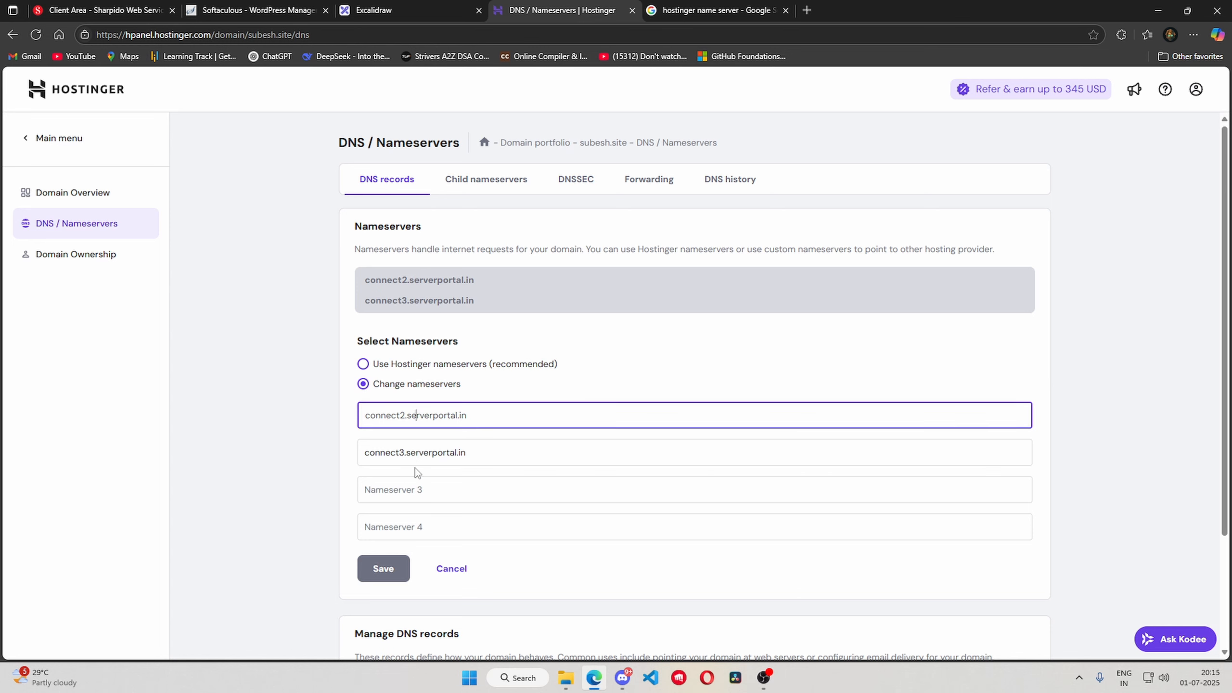
click(408, 449)
click(407, 427)
click(406, 440)
click(407, 421)
click(407, 453)
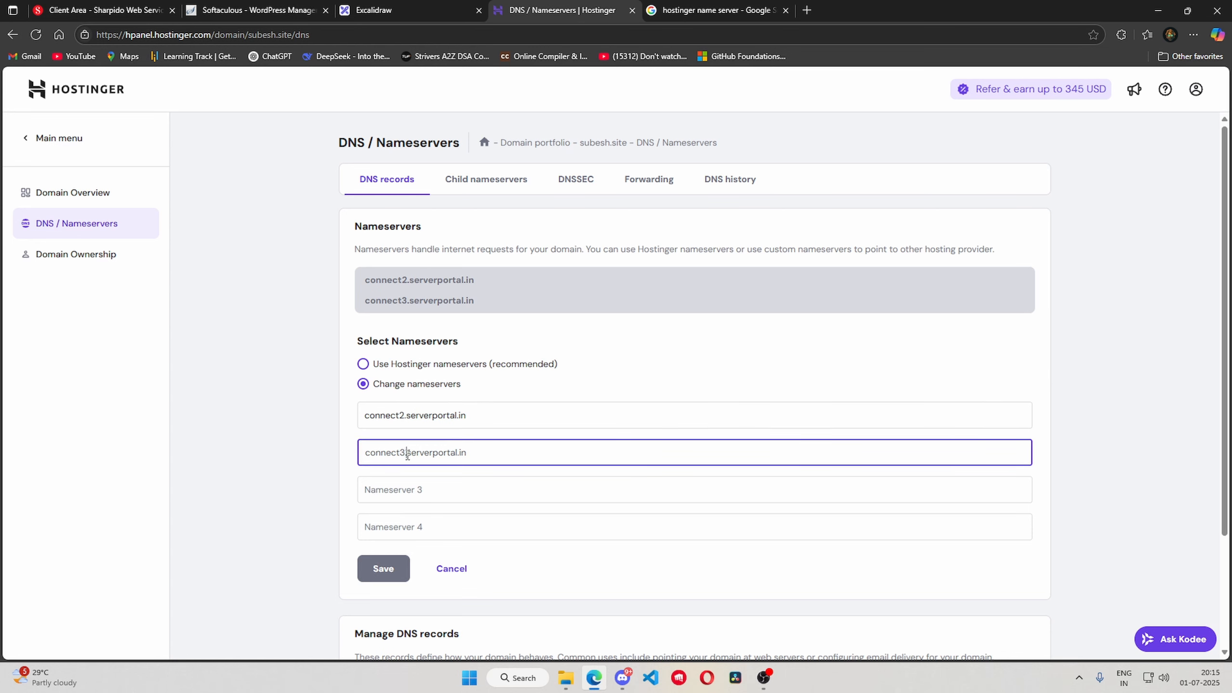
- Draw a red freehand box around the Nameserver 1 and Nameserver 2 lines of the hosting welcome email in Excalidraw
click(104, 11)
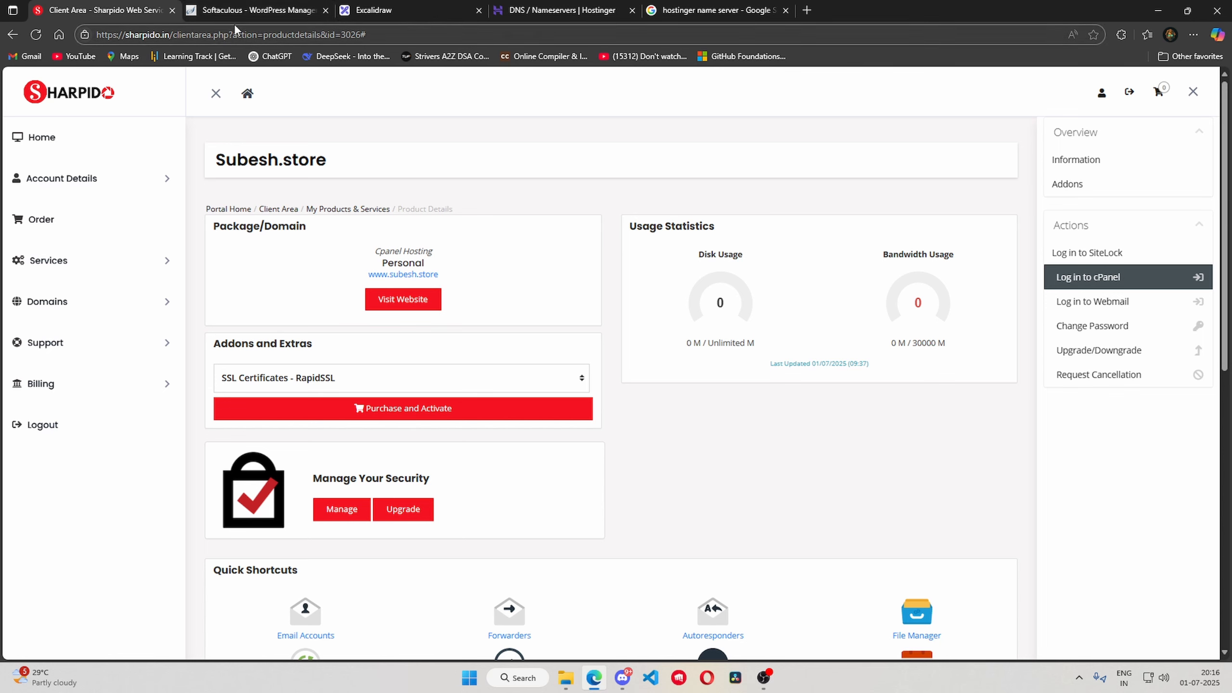
click(411, 7)
scroll(567, 355, down, 10)
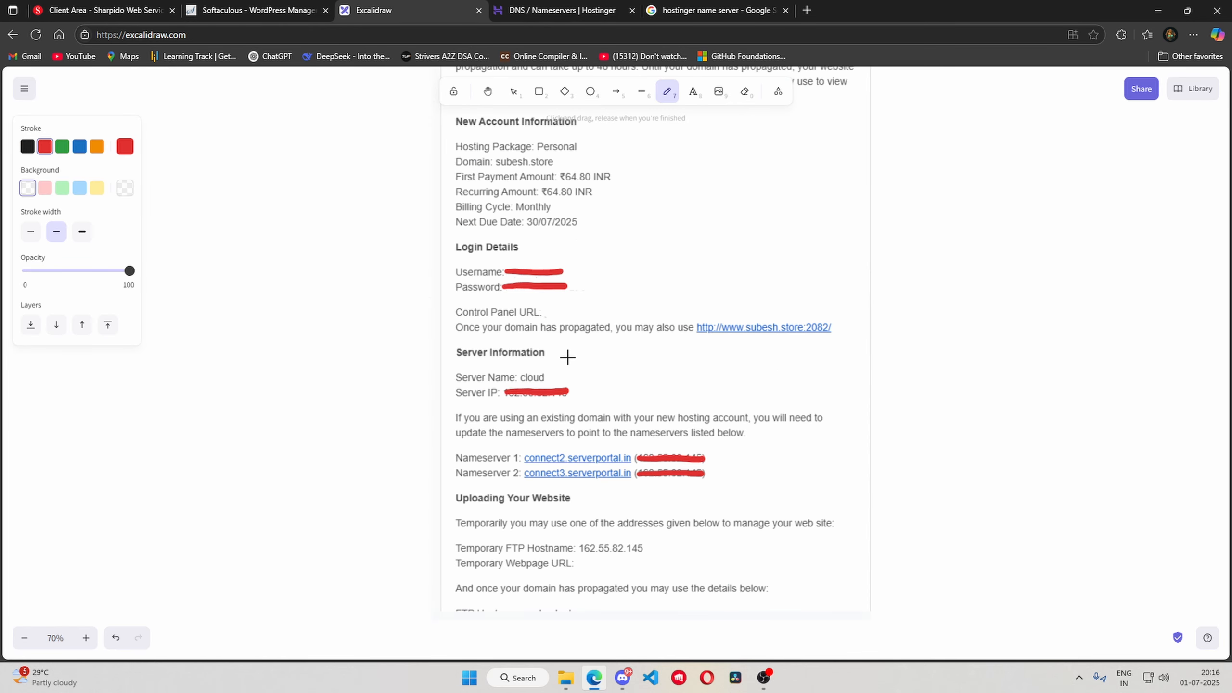
scroll(540, 195, up, 4)
scroll(564, 415, down, 3)
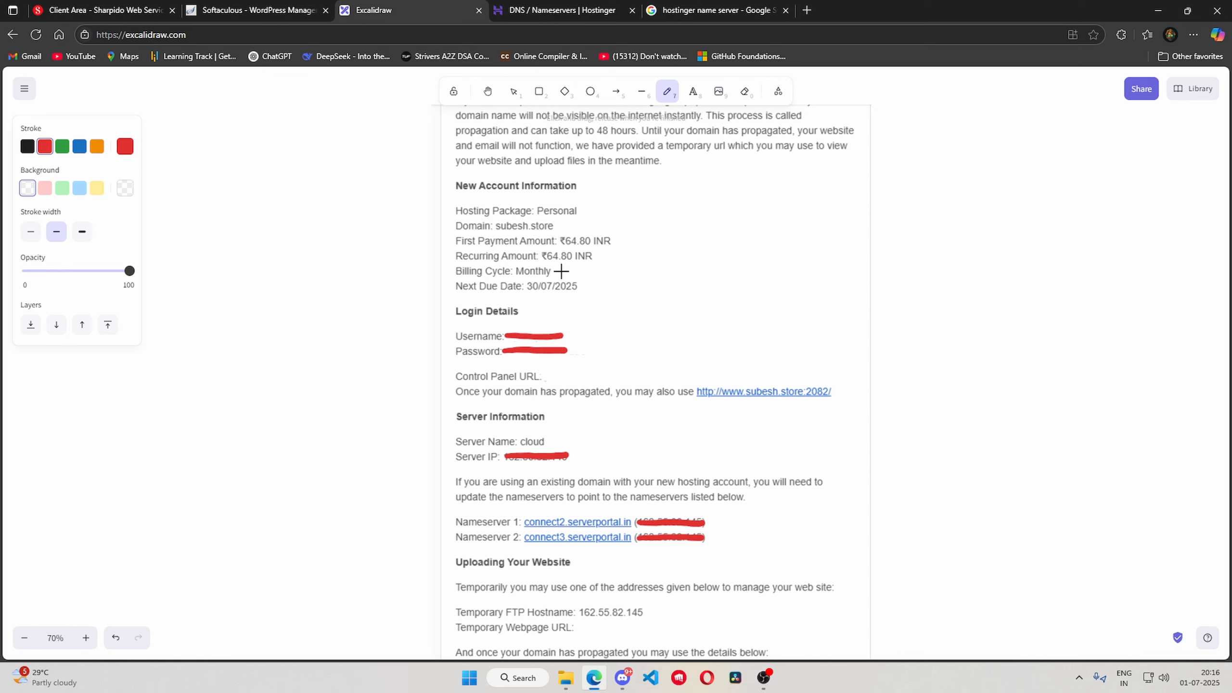
scroll(682, 297, down, 4)
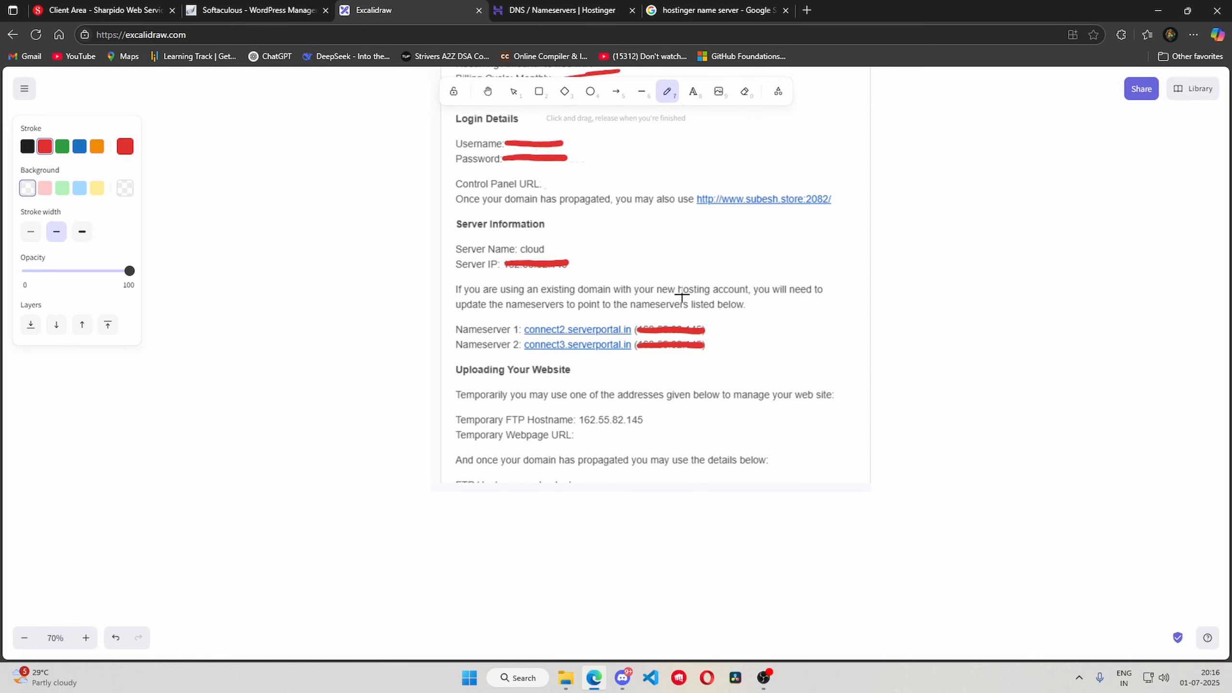
mouse_move(509, 314)
mouse_down()
mouse_move(720, 325)
mouse_move(512, 364)
mouse_move(436, 310)
mouse_up()
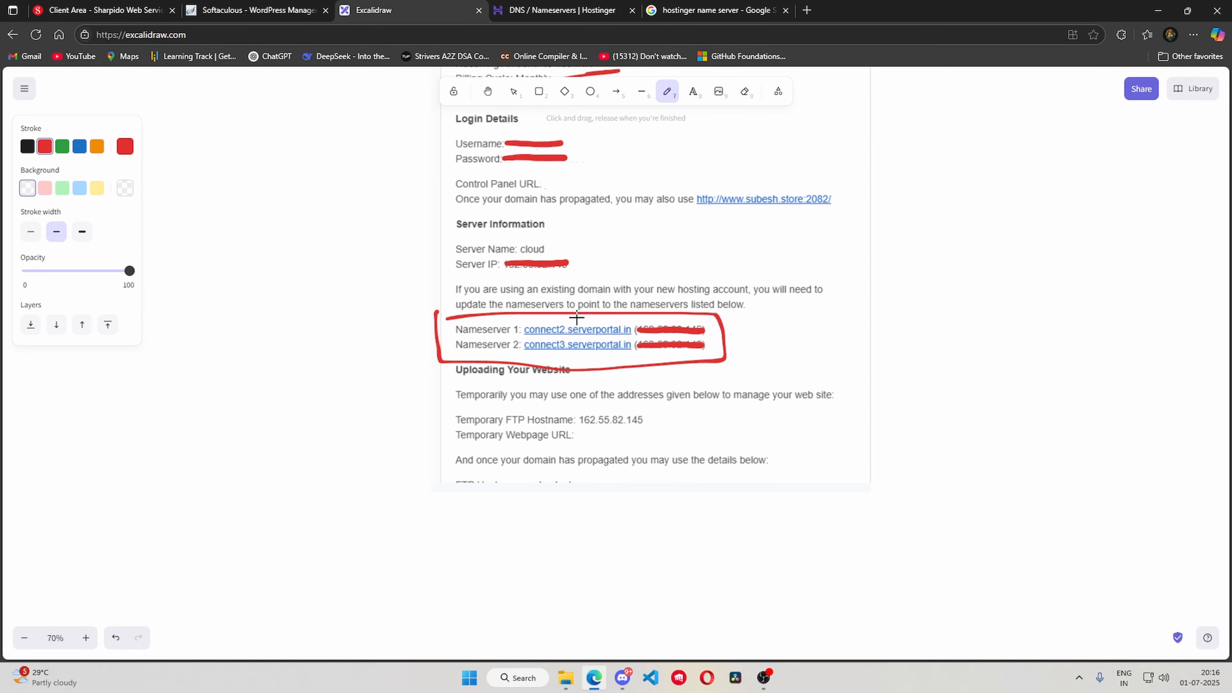
- Return to the cPanel tools from Softaculous and open WordPress Manager by Softaculous in the Software section
click(592, 9)
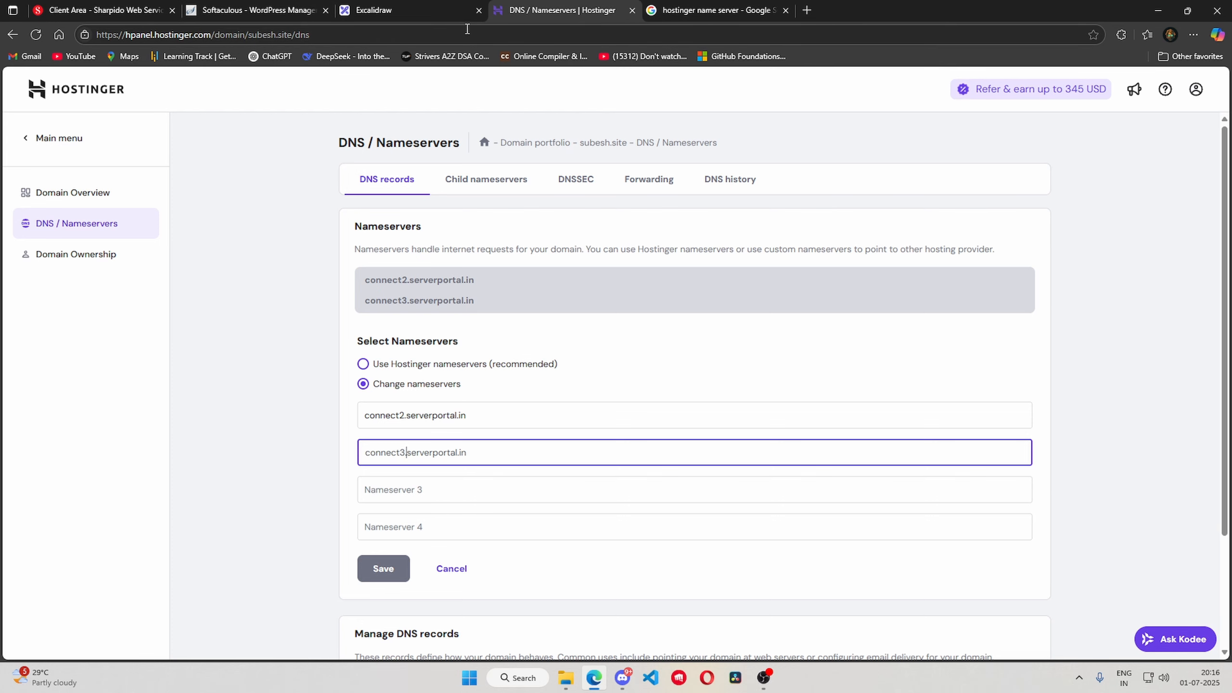
click(291, 10)
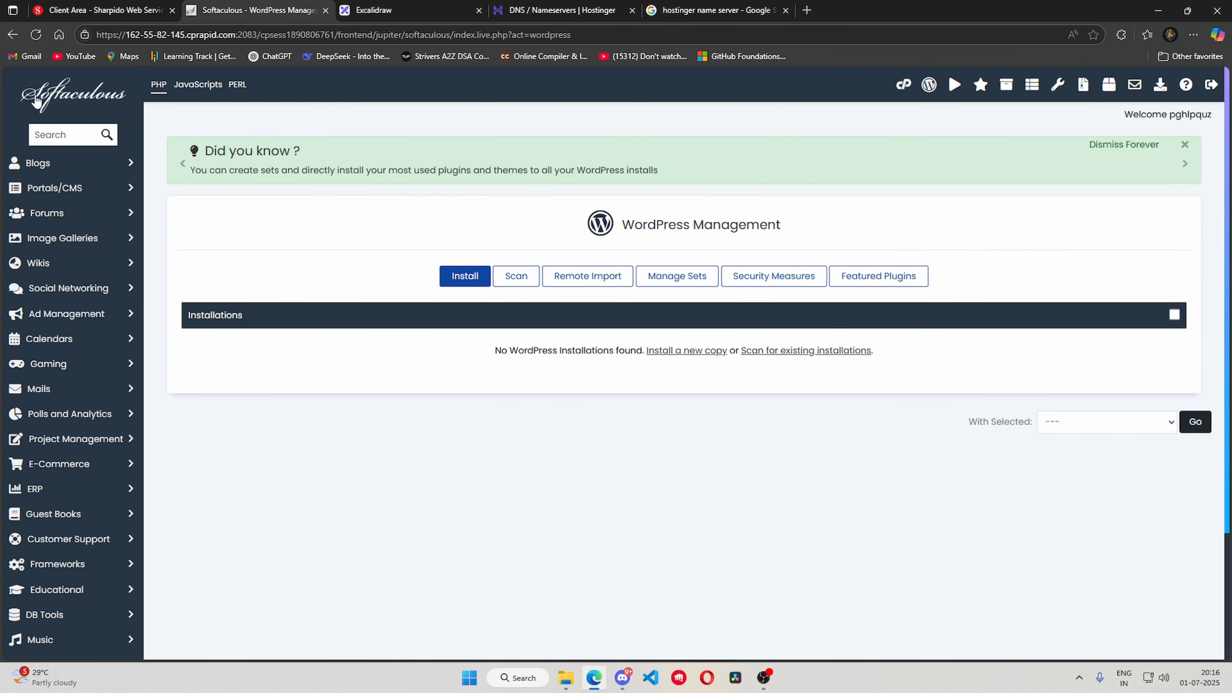
click(12, 35)
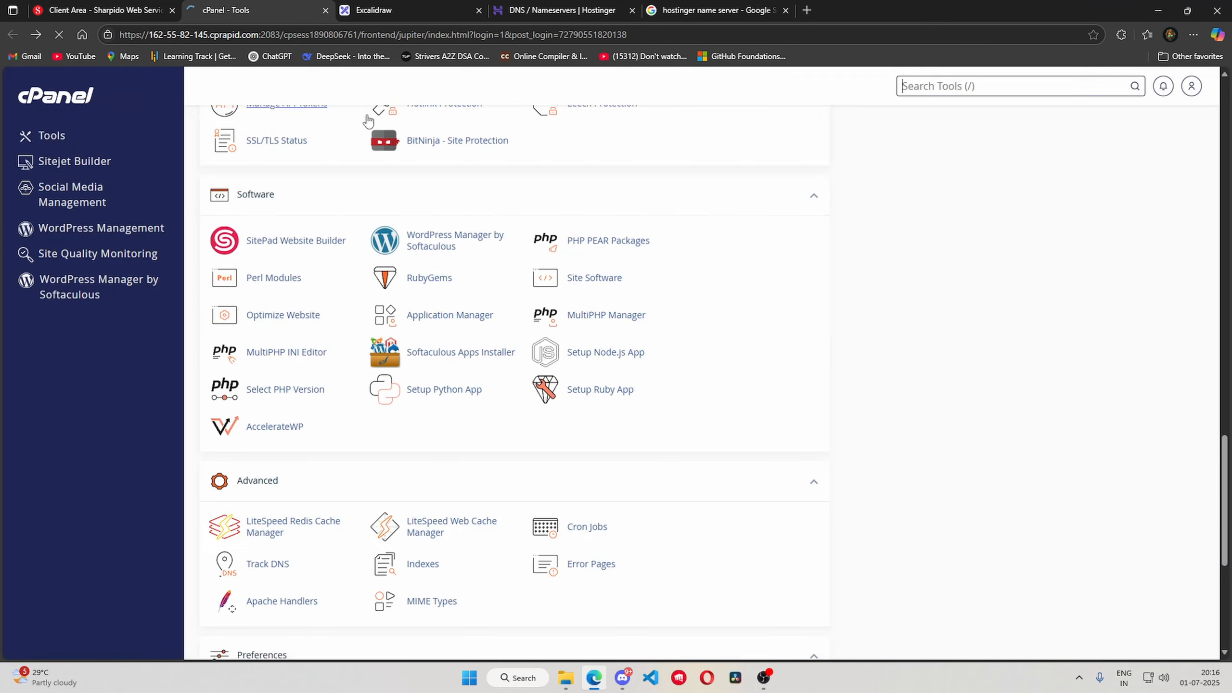
scroll(333, 233, up, 10)
scroll(332, 207, down, 8)
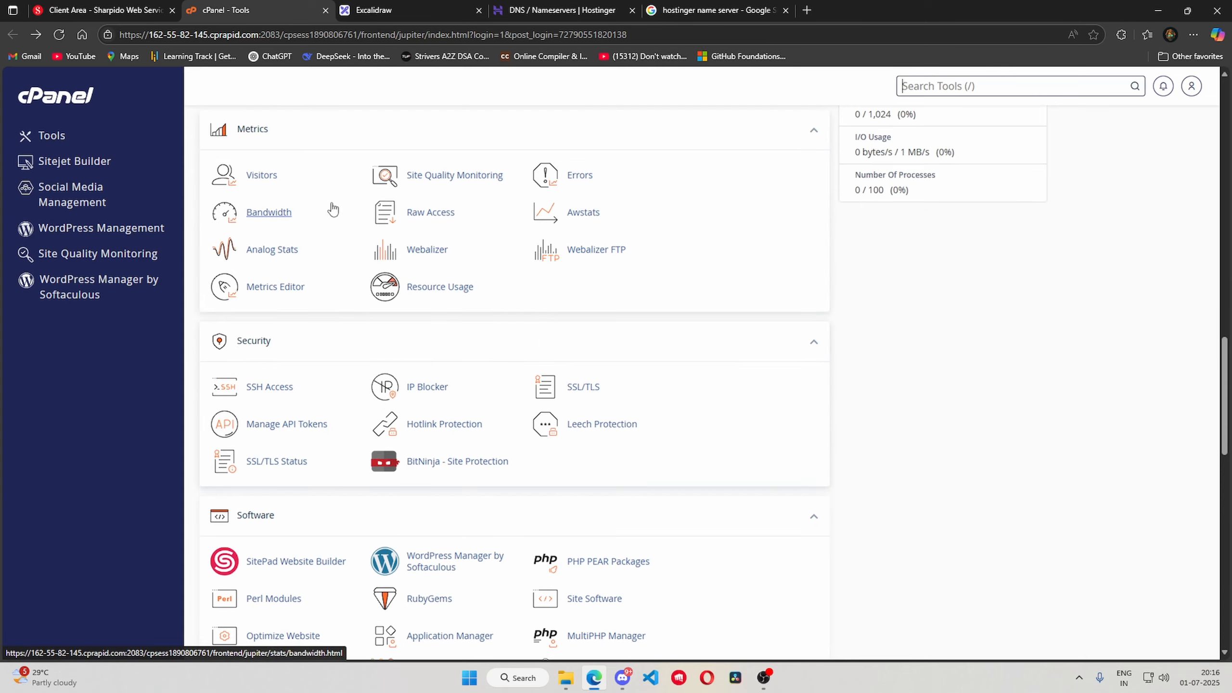
click(433, 380)
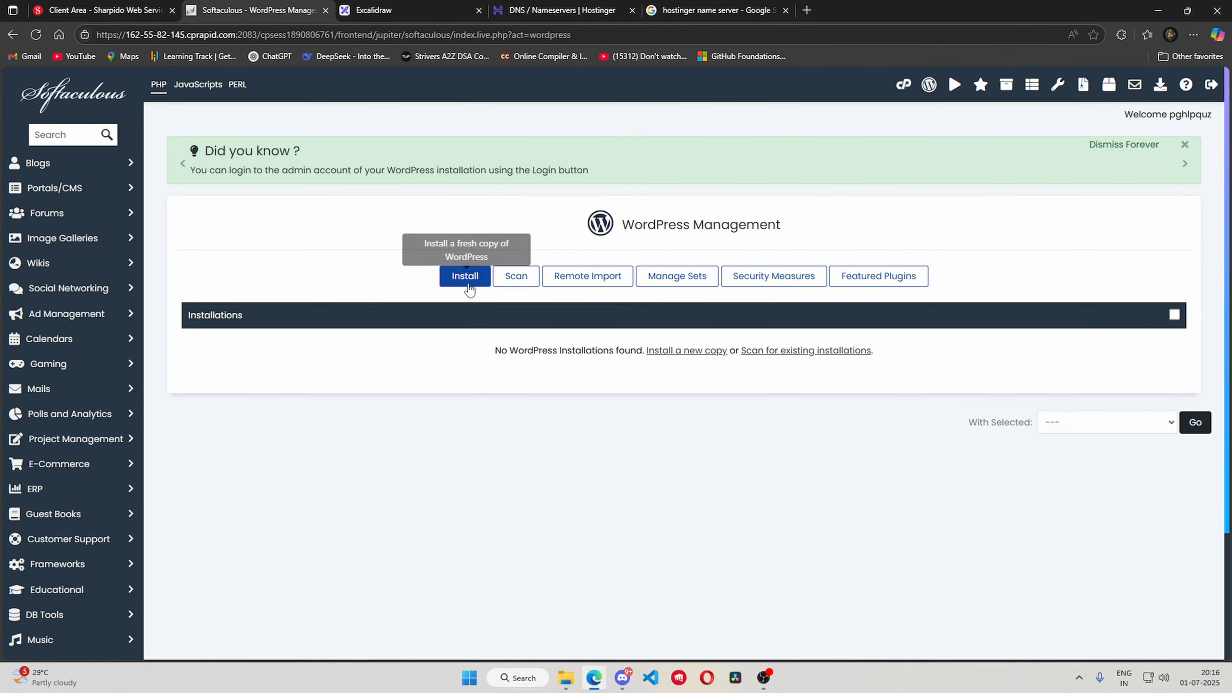
- Start a new WordPress installation and choose the .site domain for its URL, leaving the directory empty
click(465, 277)
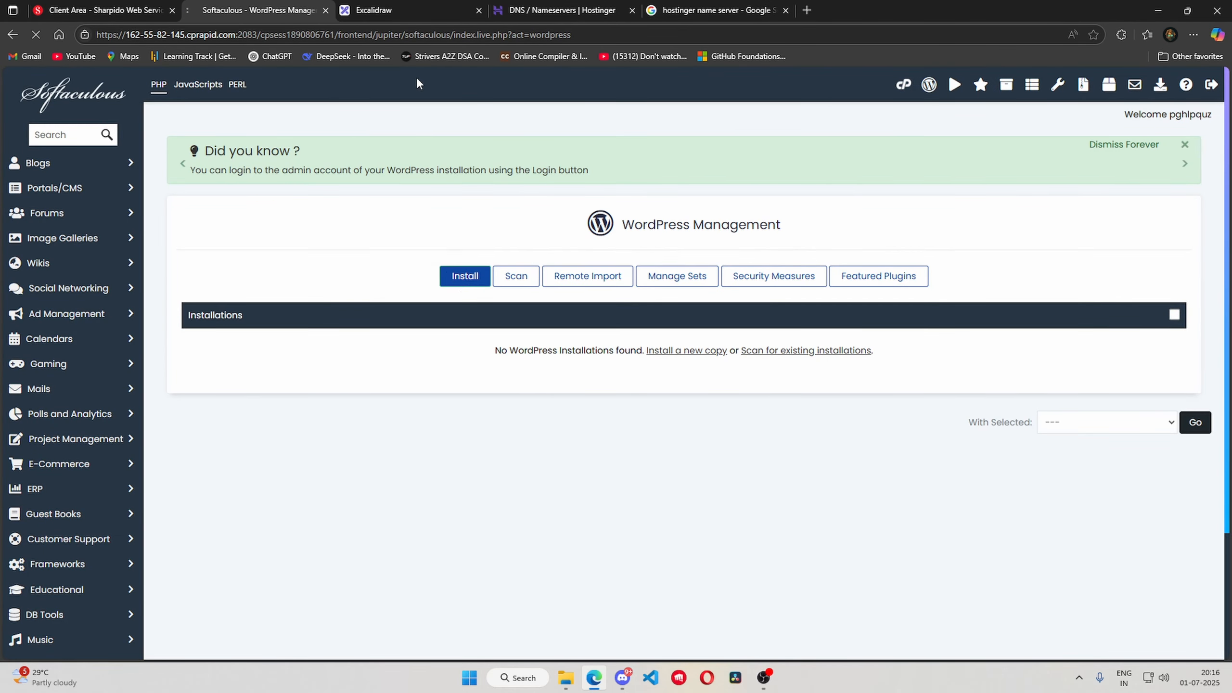
scroll(286, 318, down, 3)
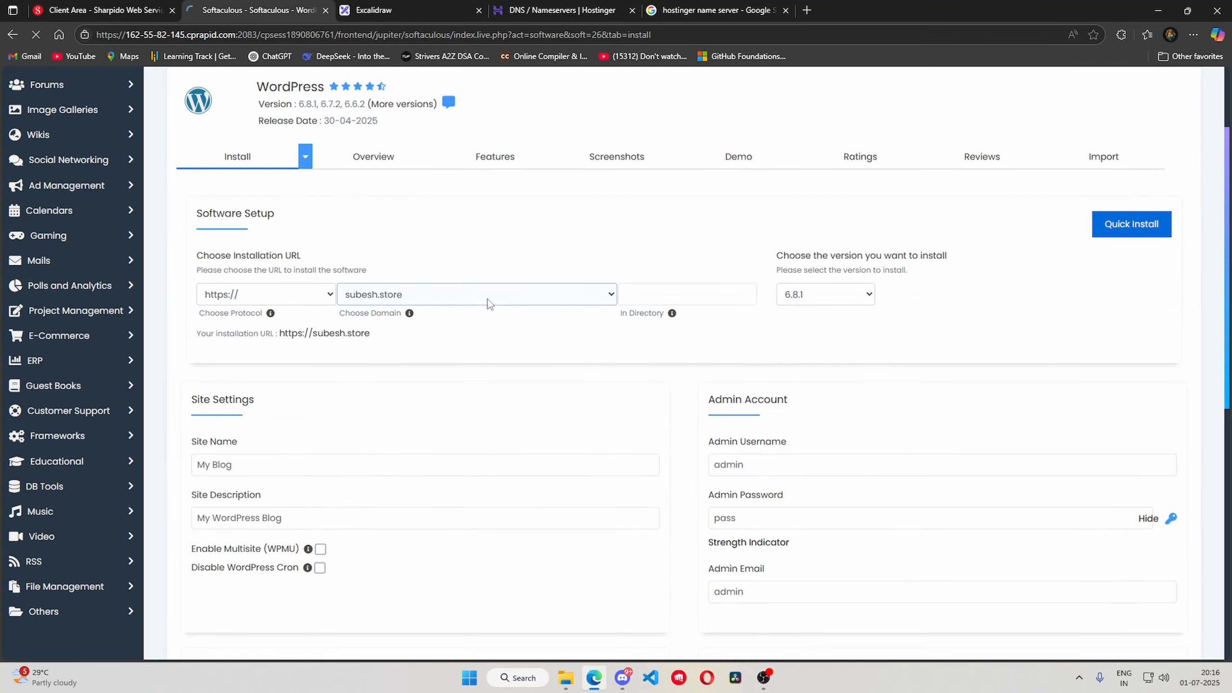
click(481, 294)
click(394, 336)
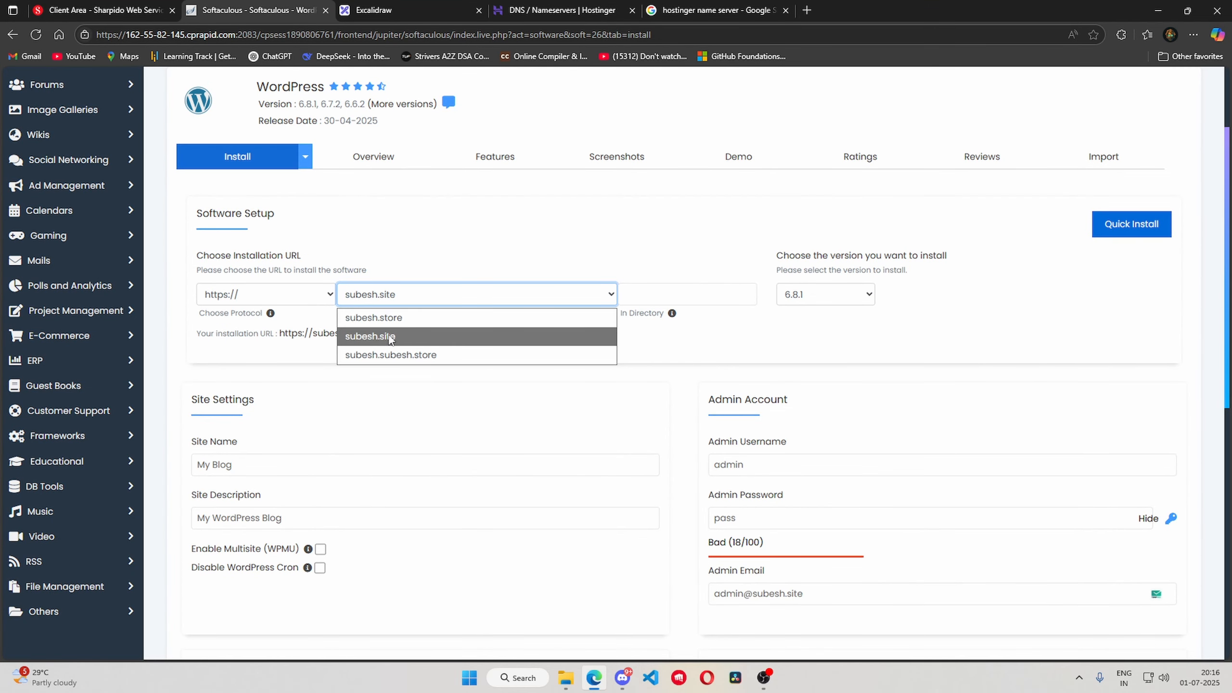
click(394, 336)
click(660, 293)
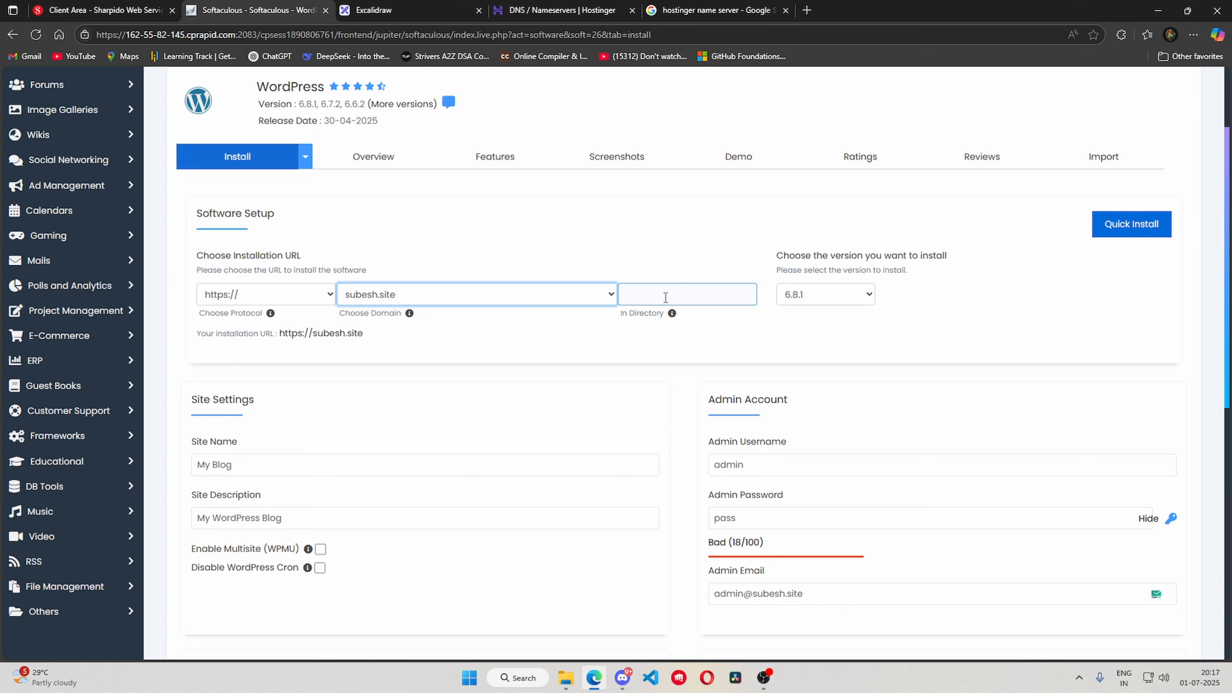
- Set the WordPress site name to NewToWeb
scroll(121, 192, down, 2)
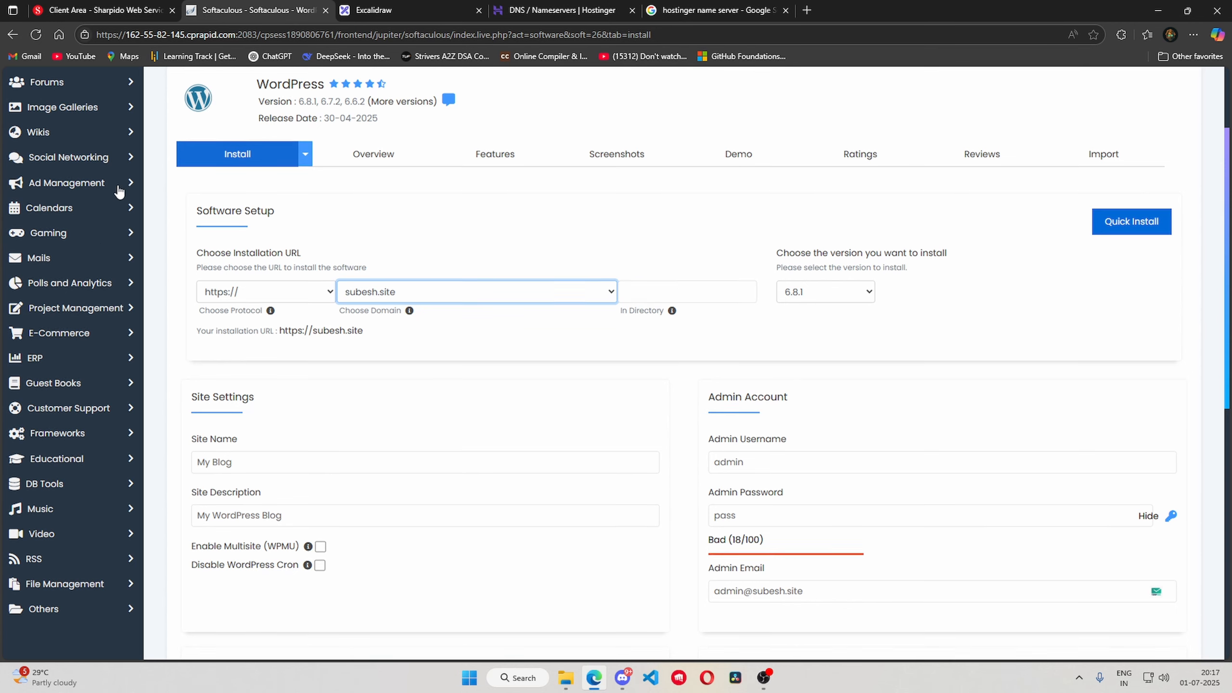
drag(236, 341, 151, 354)
click(242, 343)
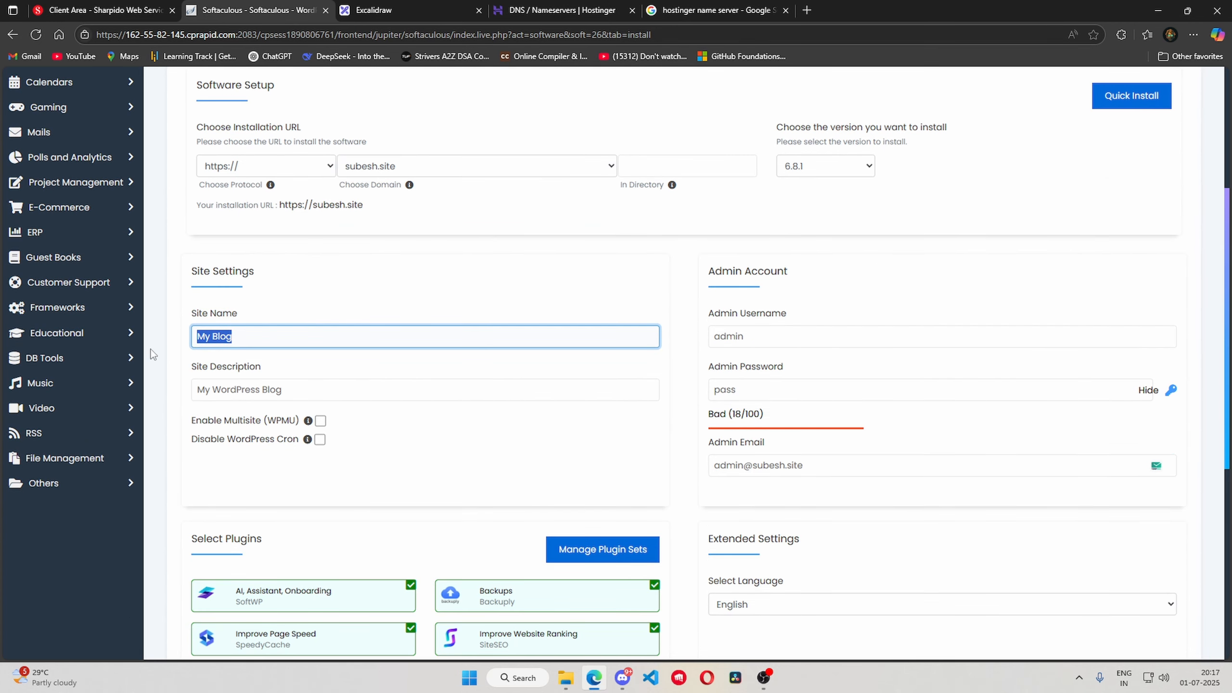
text(NewToWeb)
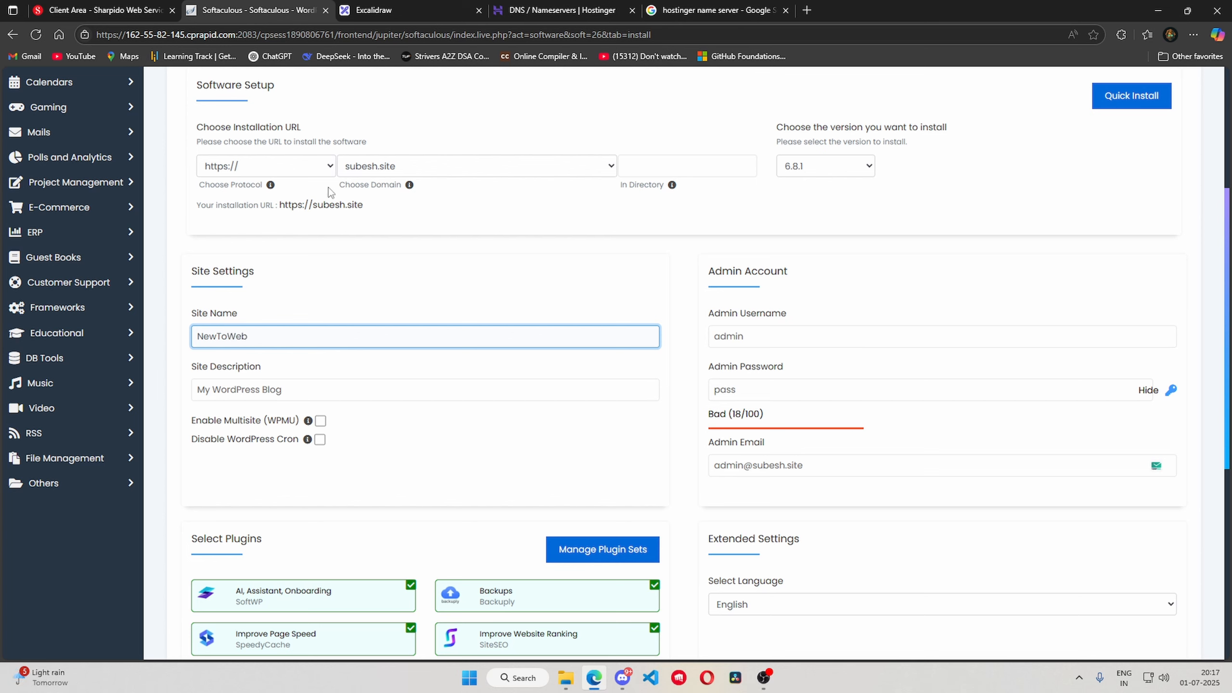
click(787, 337)
- Deselect all preselected plugins, including SoftWP, SpeedyCache, GoSMTP, Pagelayer, SiteSEO, Backuply and Loginizer, and install WordPress
scroll(774, 339, down, 1)
scroll(757, 268, down, 3)
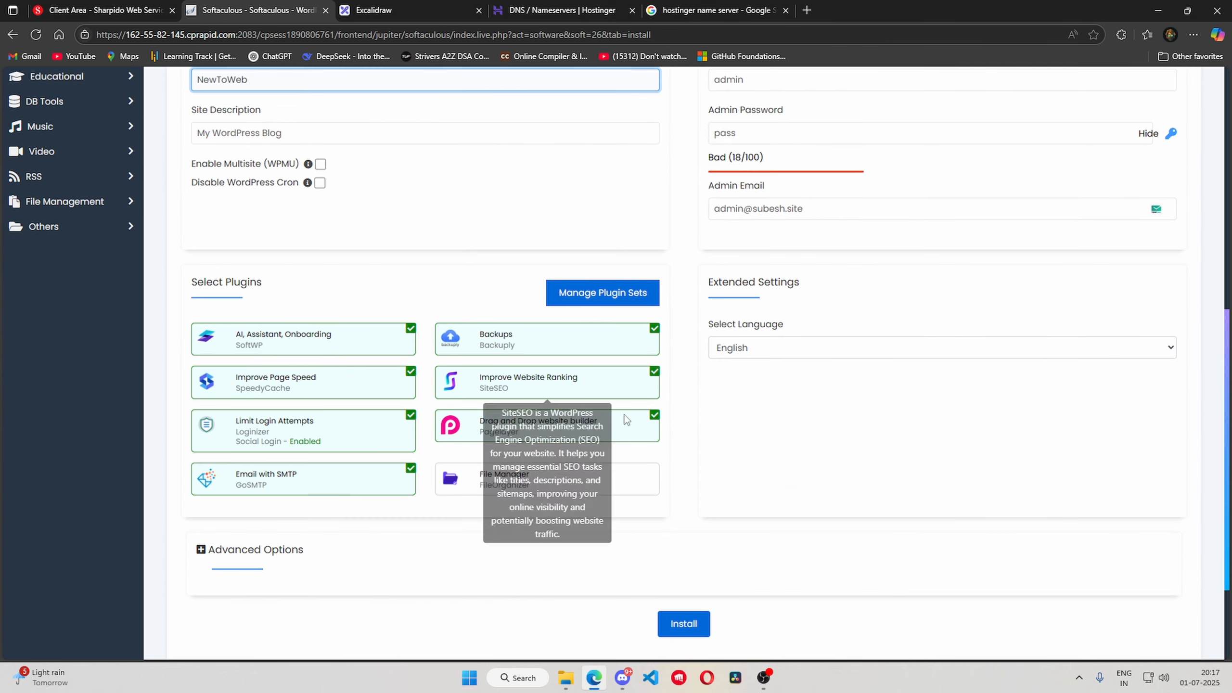
click(385, 347)
click(387, 391)
click(382, 481)
click(514, 427)
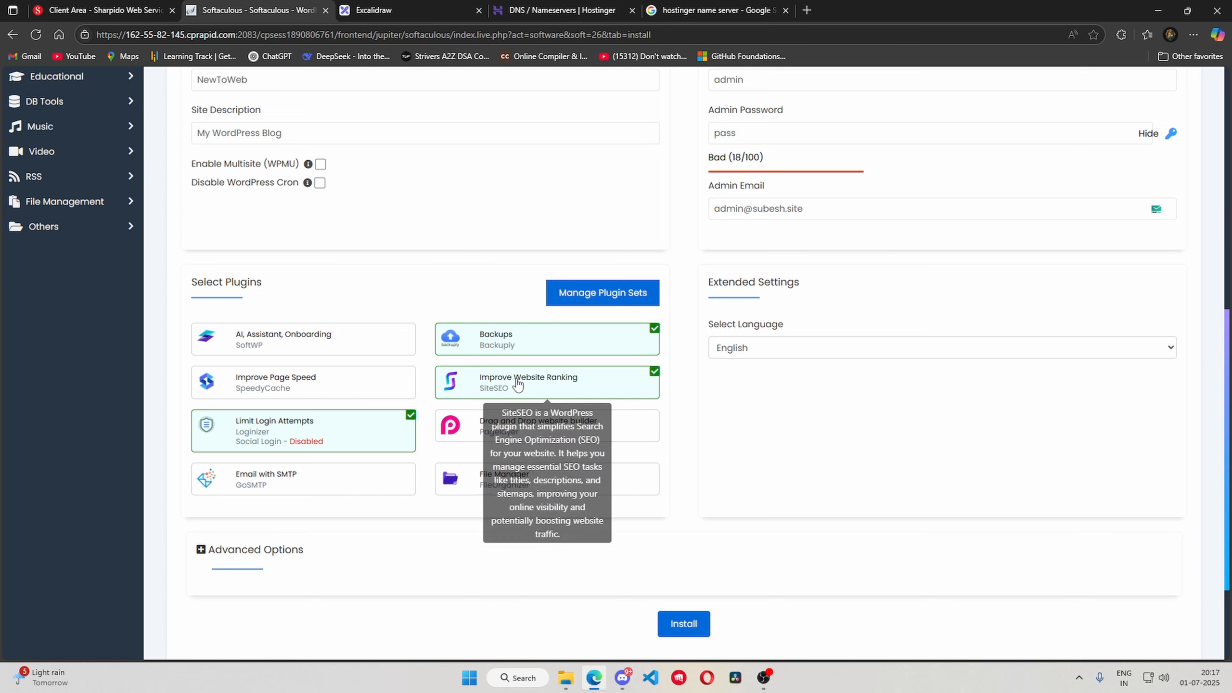
click(516, 383)
click(519, 339)
click(411, 418)
scroll(685, 484, down, 3)
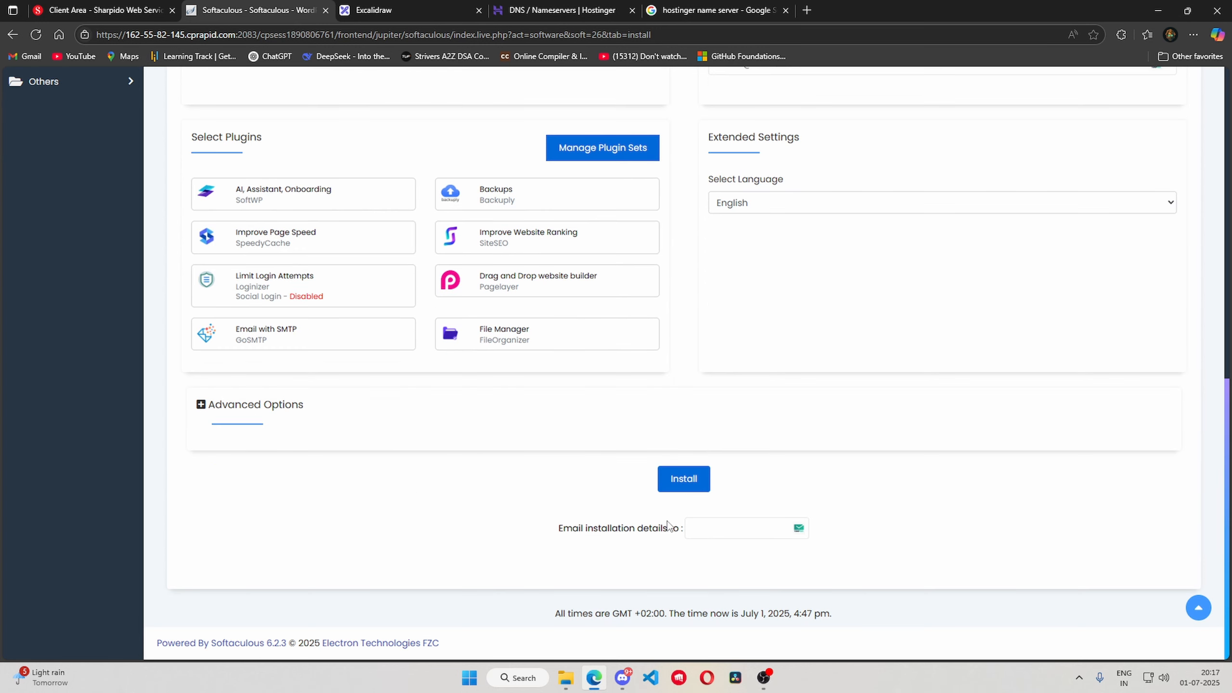
click(684, 480)
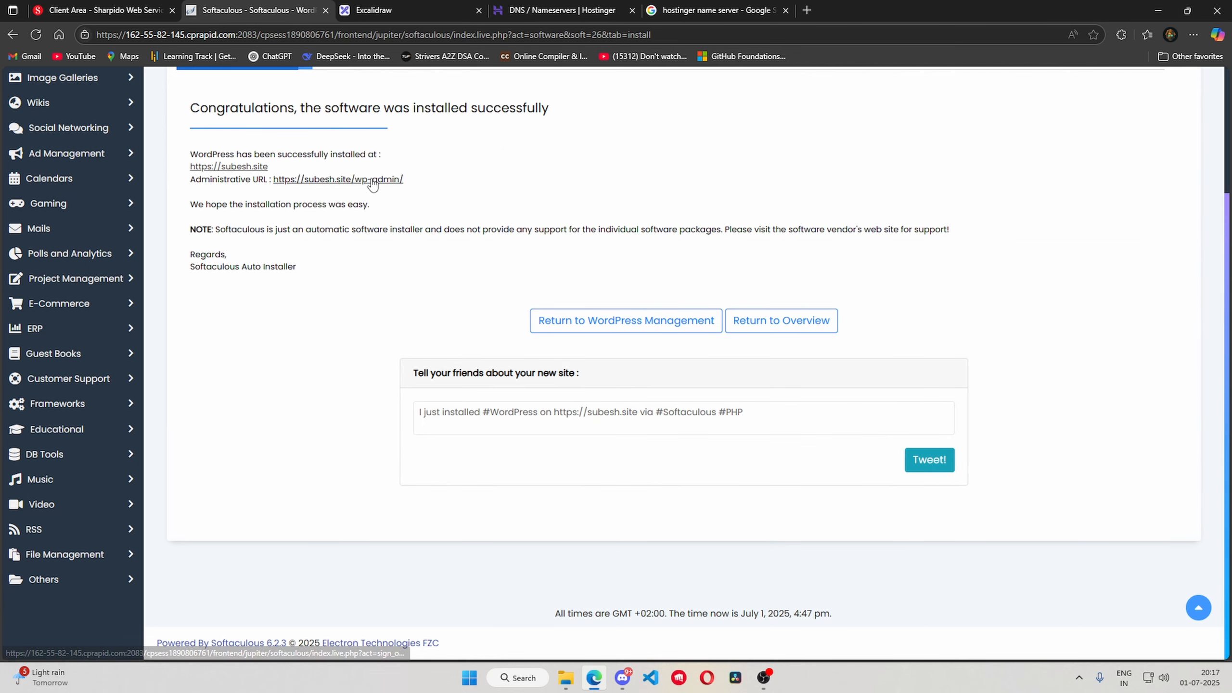
- Open the newly installed site in a new tab and look over its homepage down to the footer
right_click(236, 168)
click(262, 176)
click(409, 6)
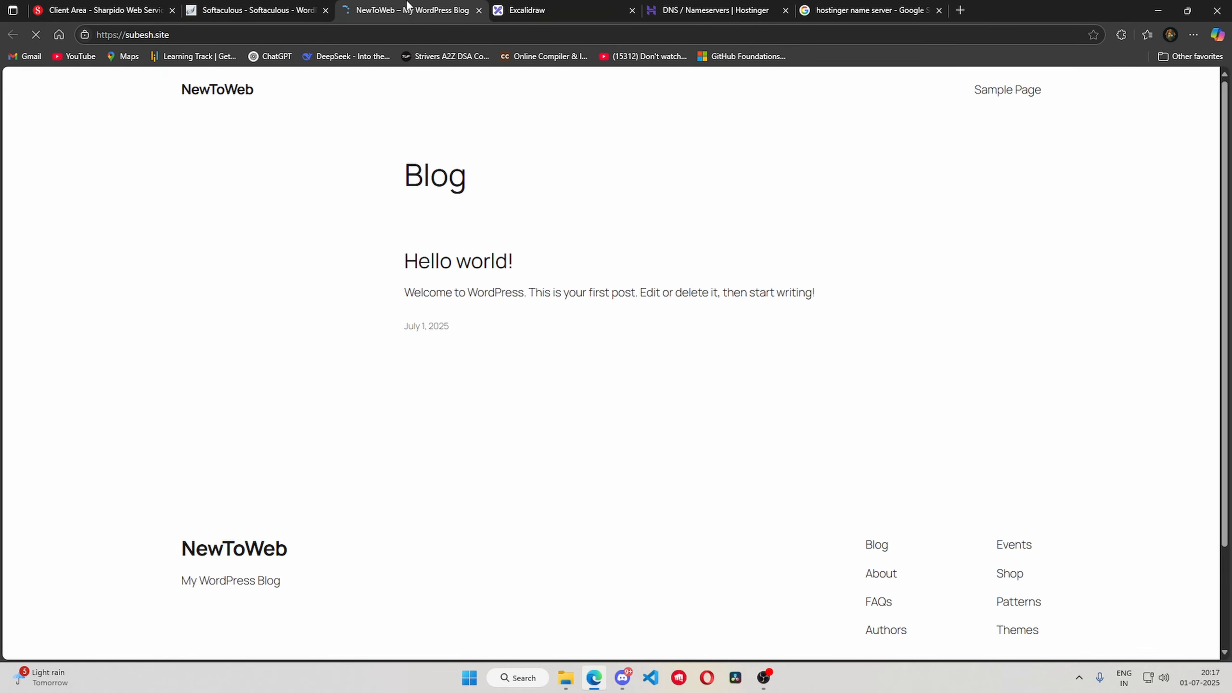
scroll(550, 340, down, 3)
scroll(834, 457, up, 3)
scroll(612, 337, down, 2)
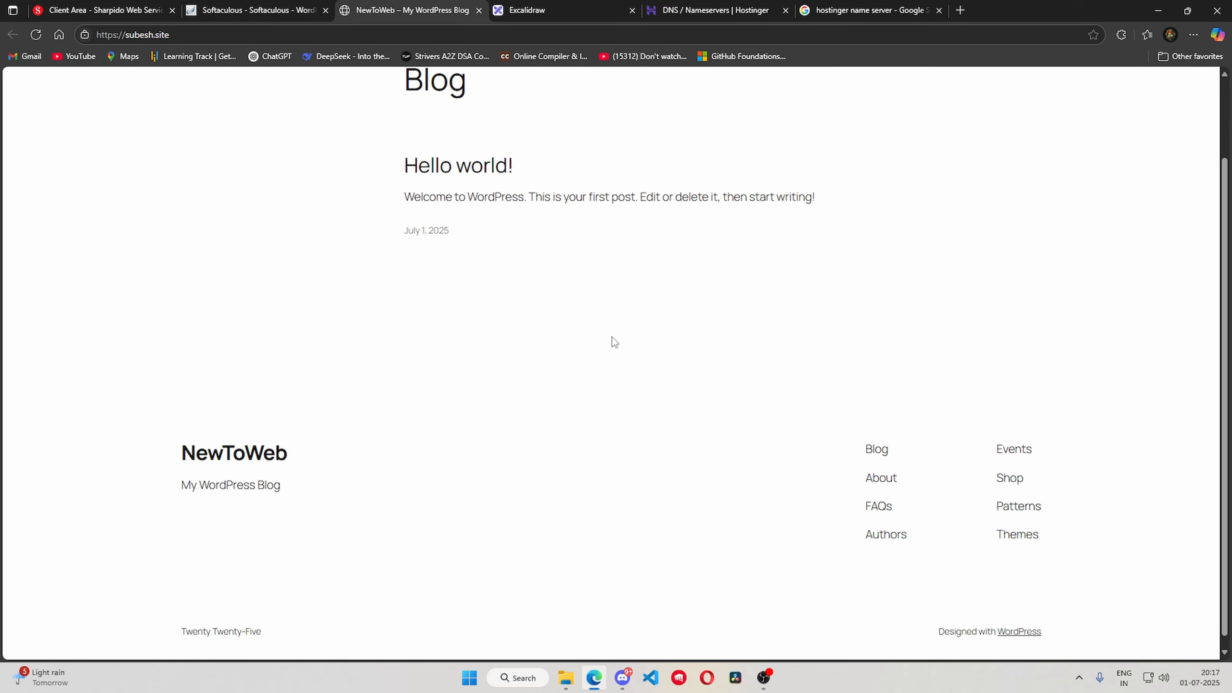
scroll(809, 453, up, 2)
scroll(1002, 645, down, 2)
scroll(529, 366, up, 2)
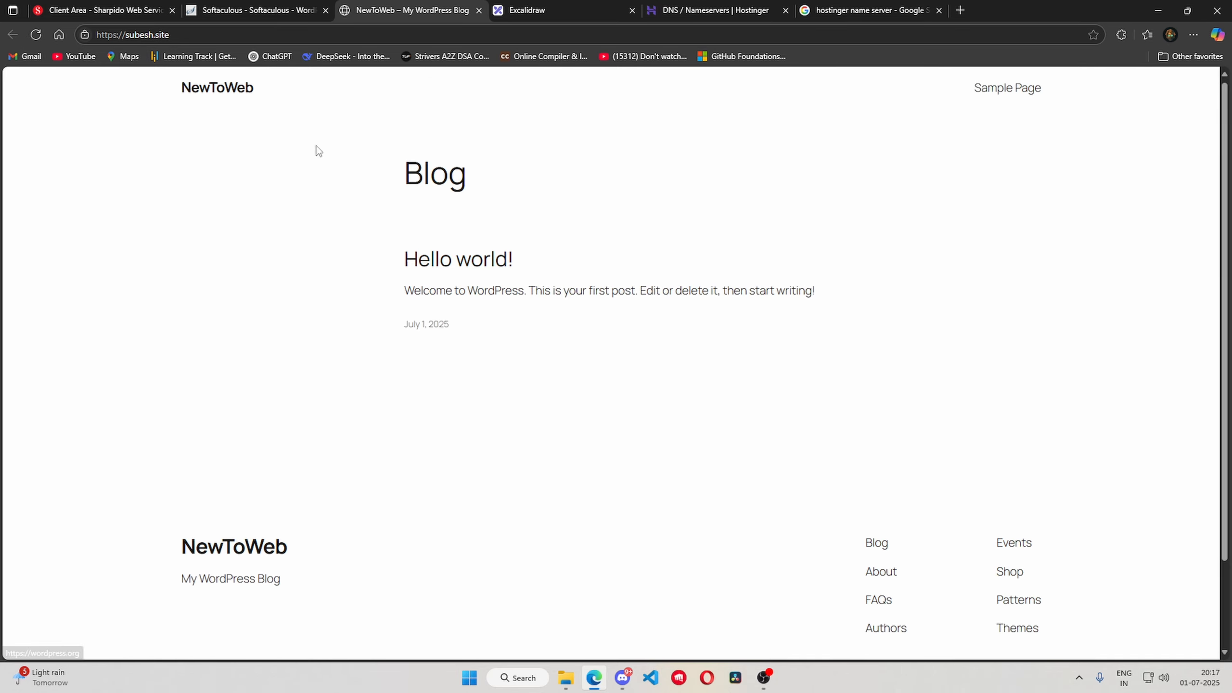
- Open the WordPress admin dashboard in a new tab from the Administrative URL on the Softaculous installation page
click(271, 10)
scroll(355, 342, up, 2)
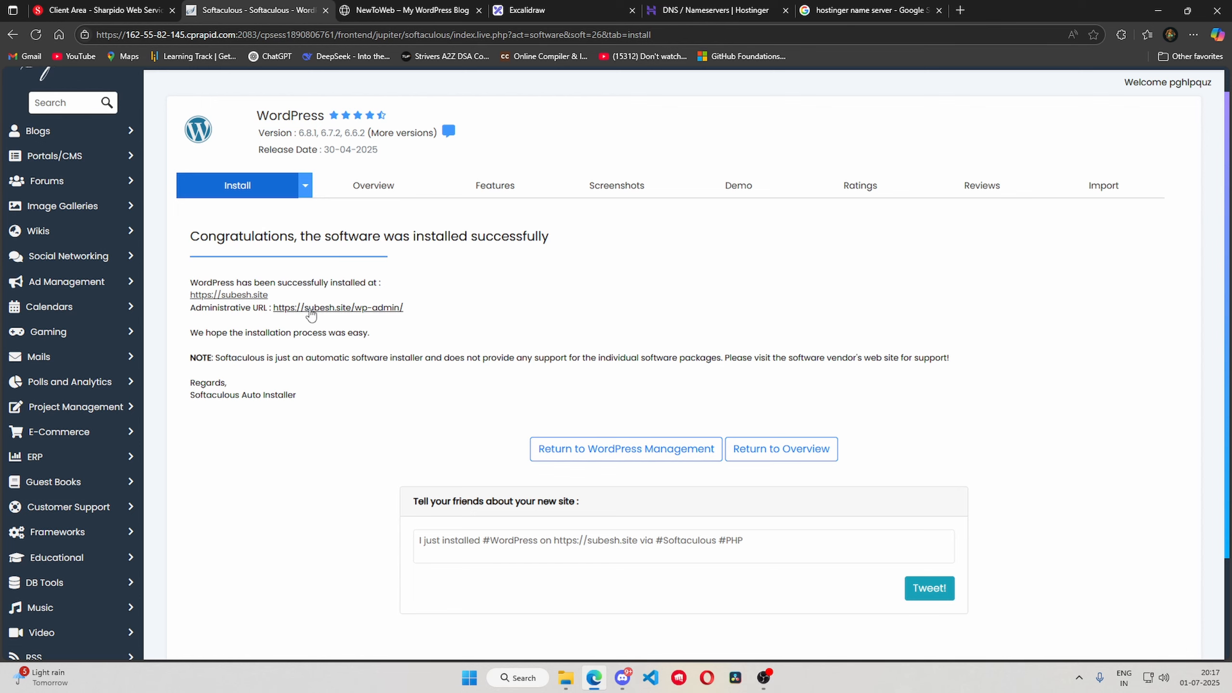
right_click(314, 311)
click(349, 322)
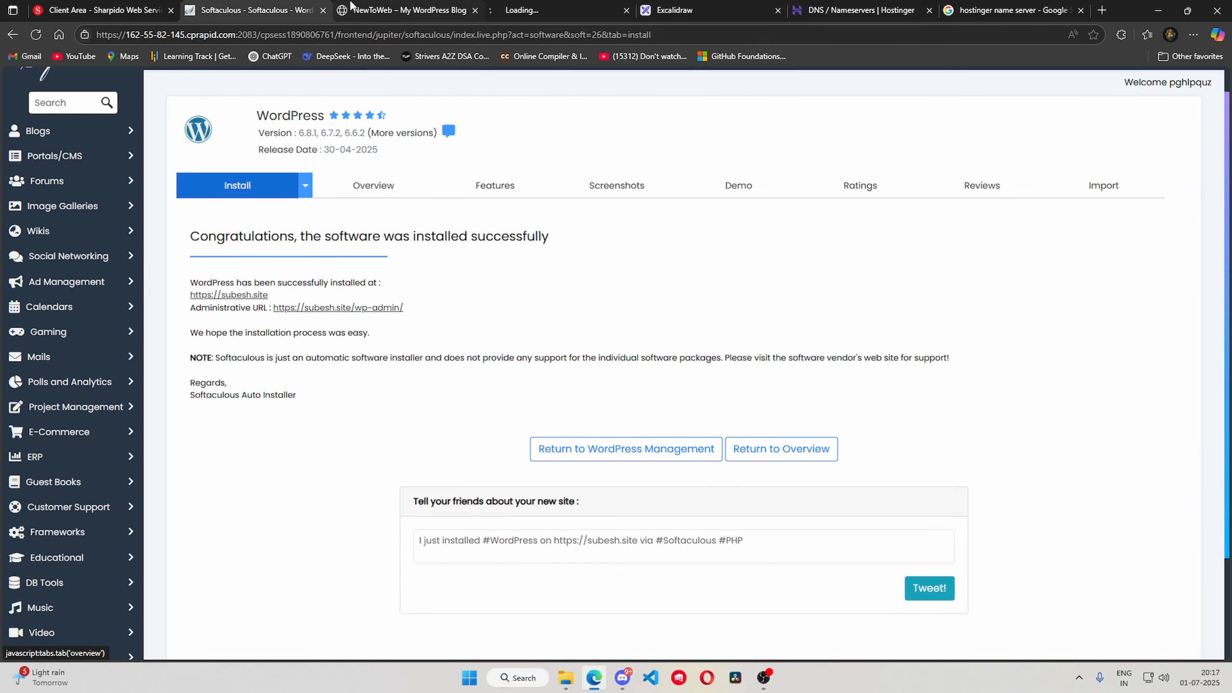
click(549, 9)
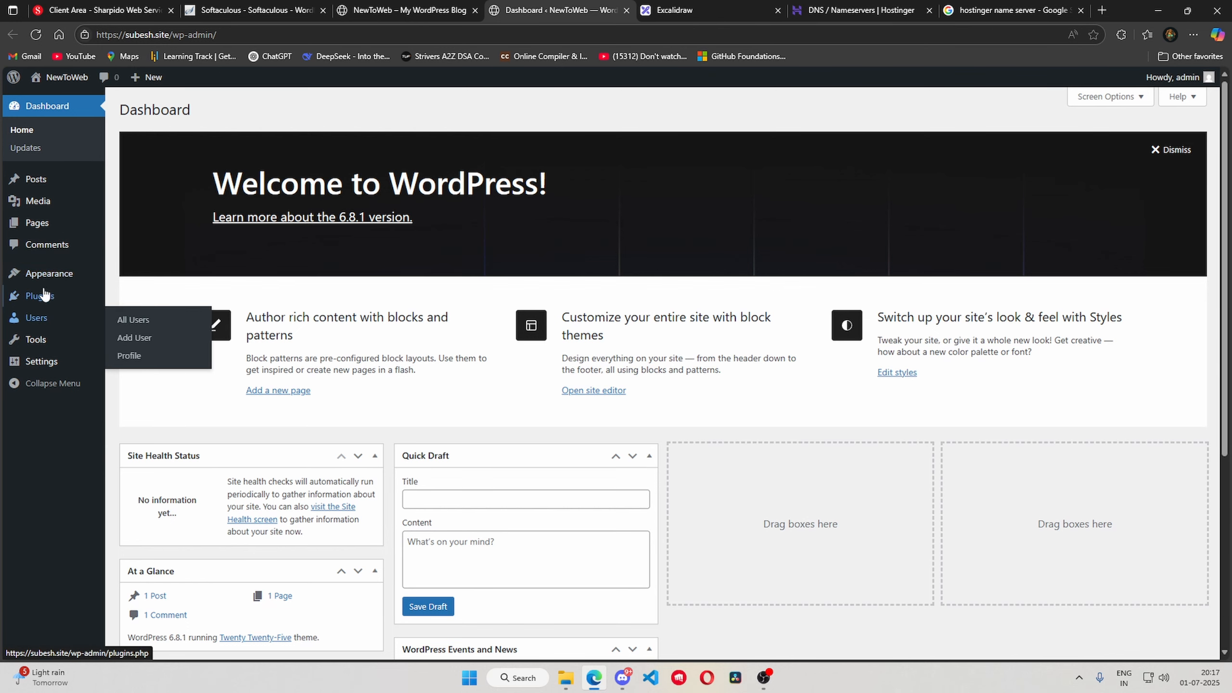
- Activate the Twenty Twenty-Four theme and reload the site's homepage
click(83, 280)
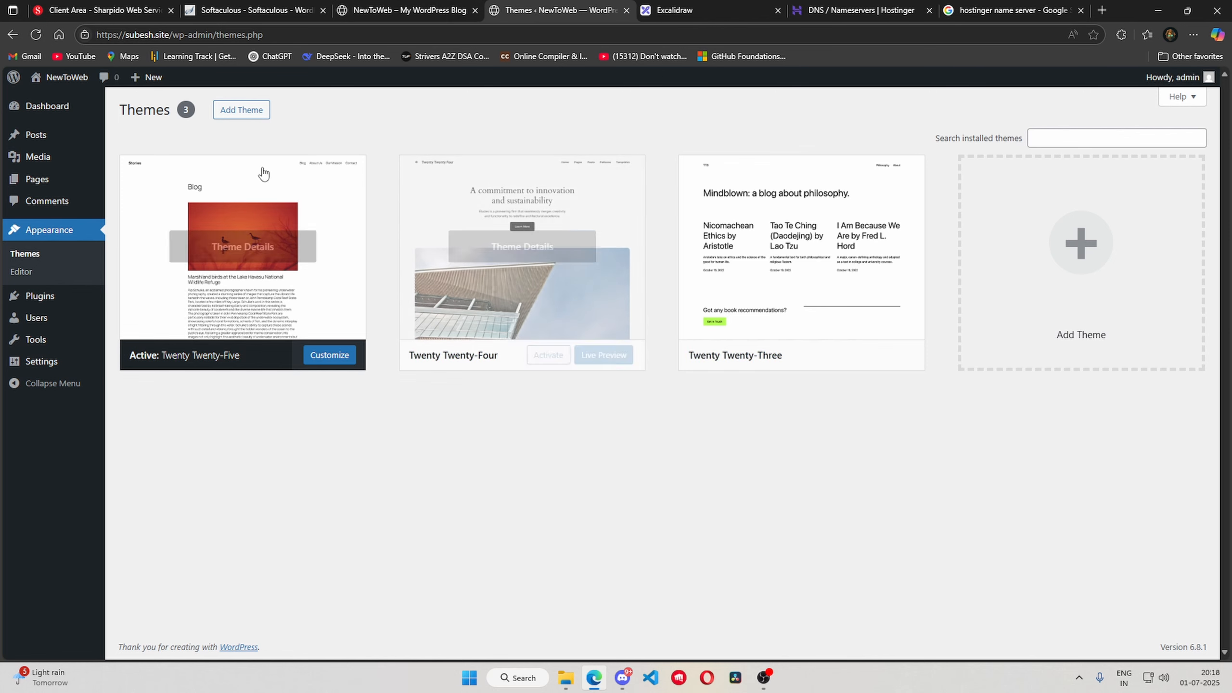
click(548, 355)
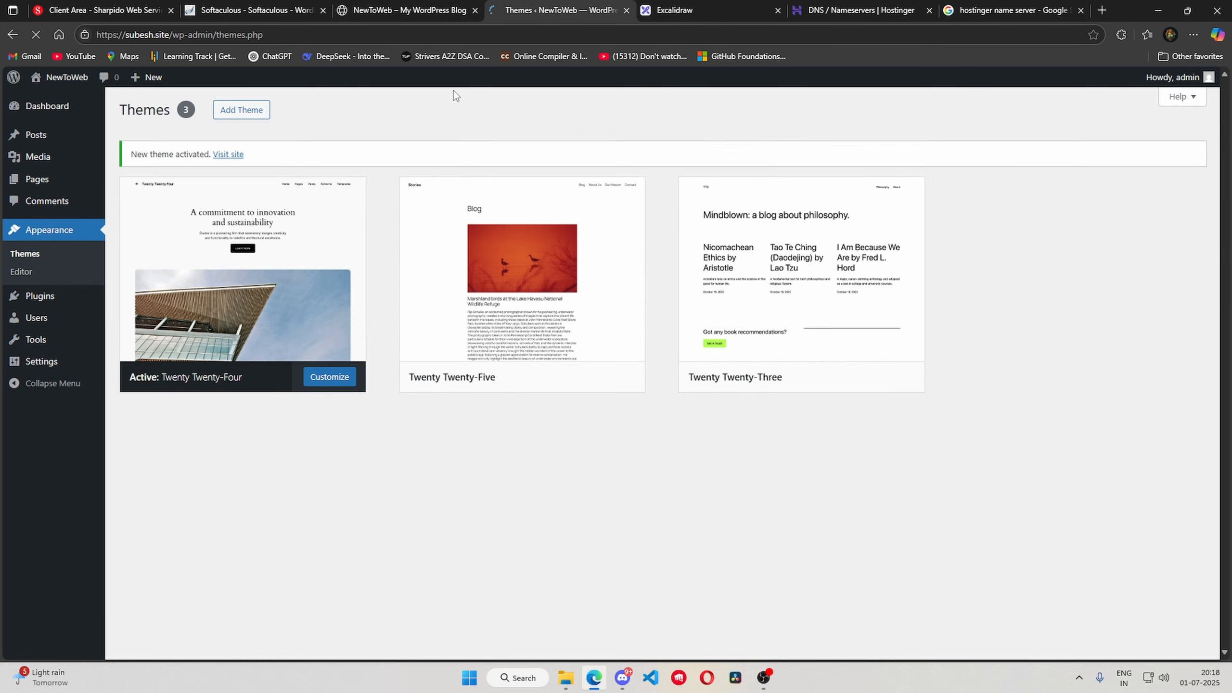
click(407, 9)
click(35, 36)
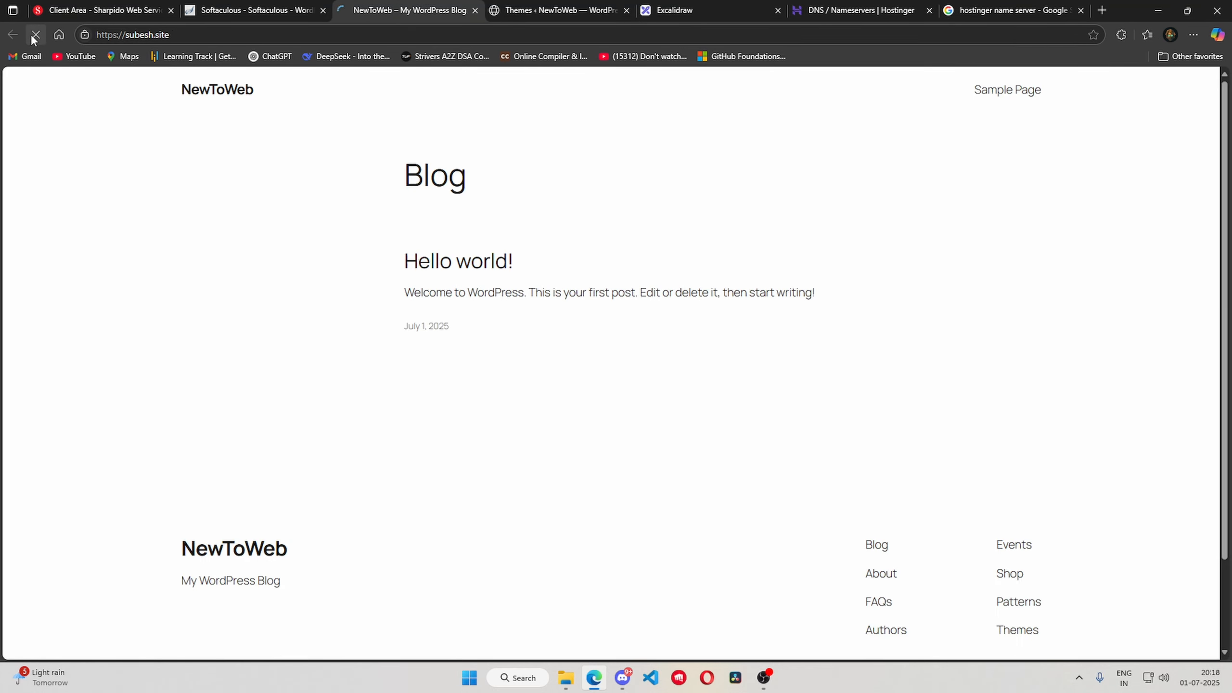
- Look over the site's homepage with the newly activated theme, down past the testimonial section and back up
scroll(548, 394, down, 8)
scroll(547, 397, down, 10)
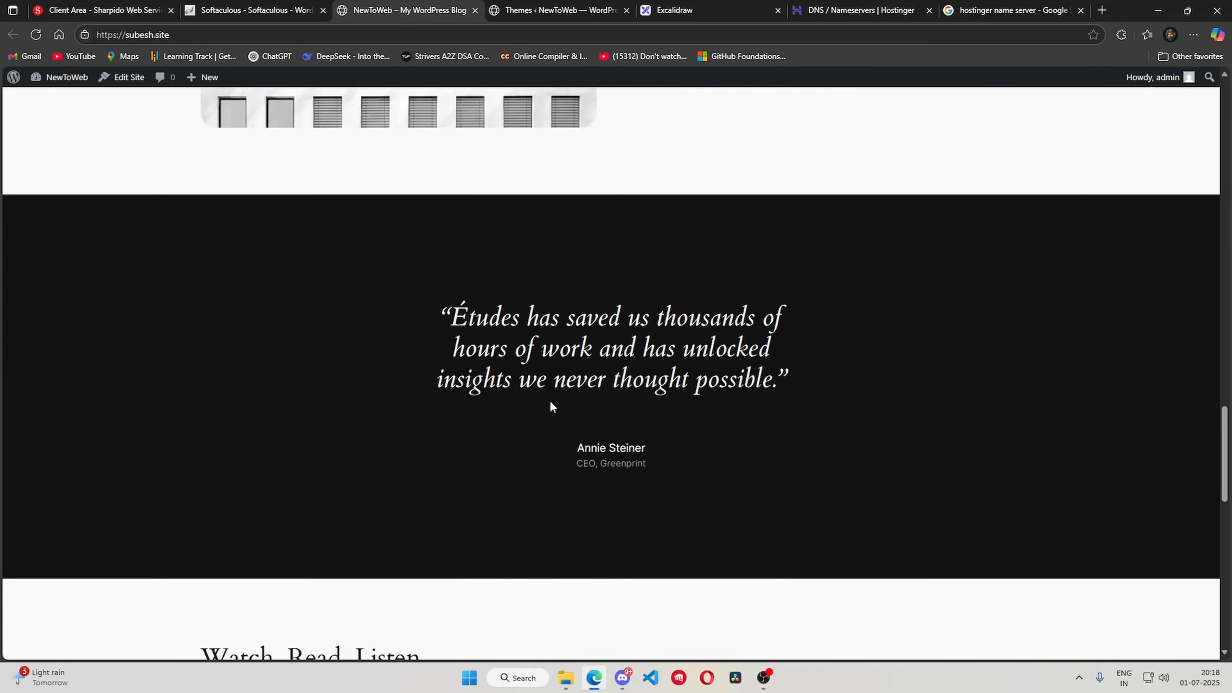
scroll(550, 395, up, 15)
scroll(554, 391, up, 1)
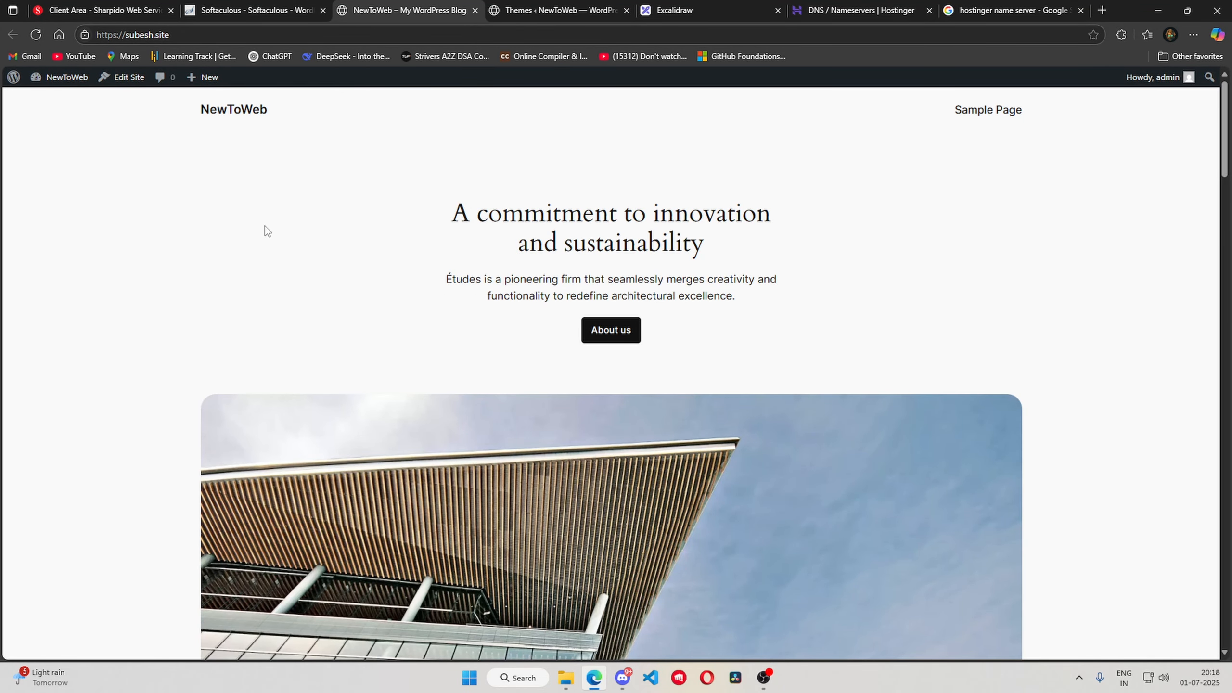
- Return to Softaculous and go back from the installation confirmation to the WordPress Management page
click(197, 14)
scroll(44, 105, up, 1)
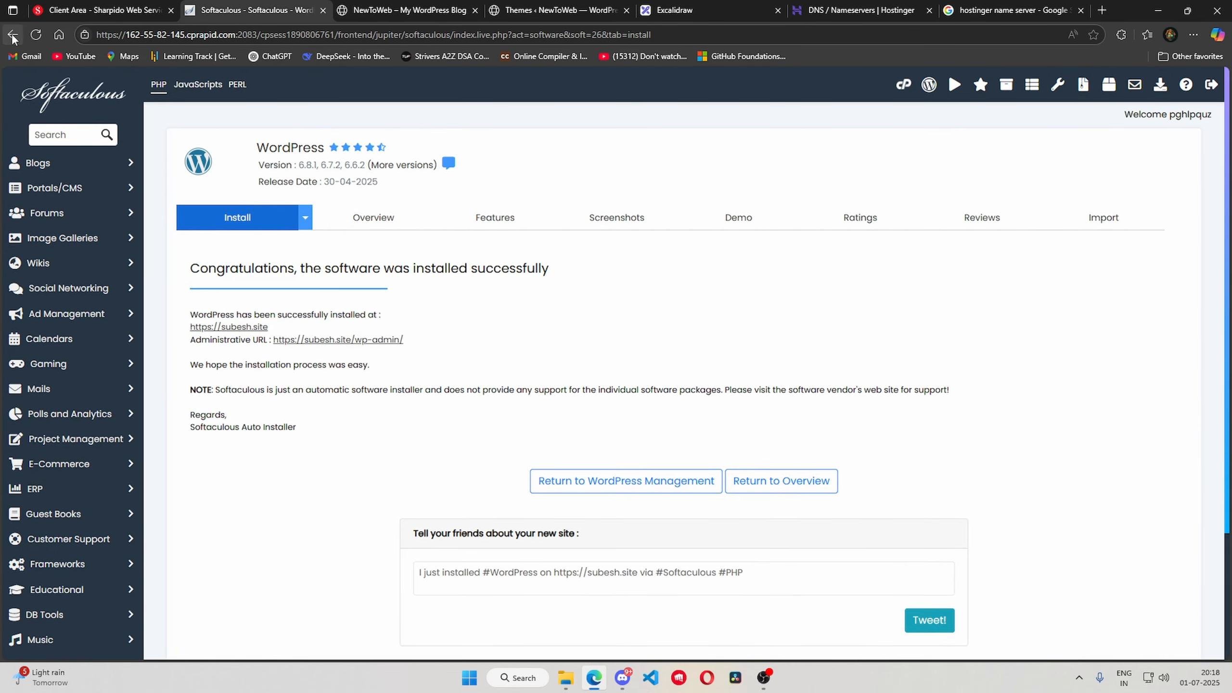
click(13, 35)
- Find the NoobToWeb folder on drive D in File Explorer and open its index.html in the browser
click(572, 676)
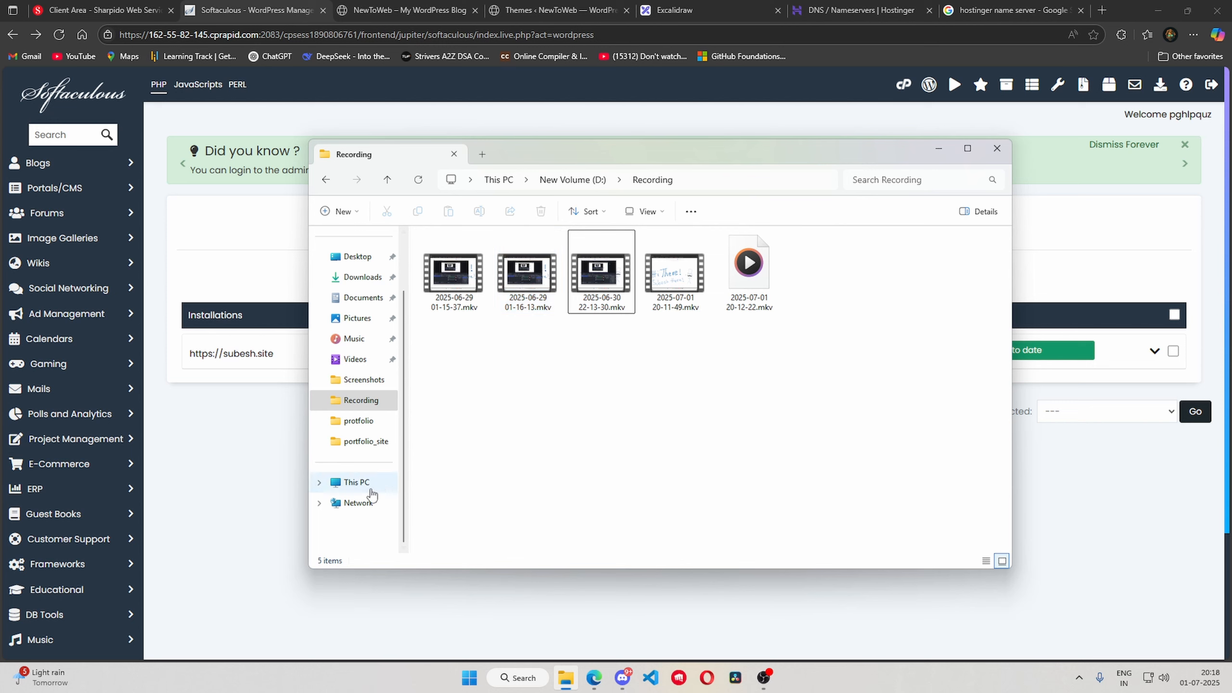
click(357, 482)
double_click(651, 265)
click(473, 272)
double_click(473, 272)
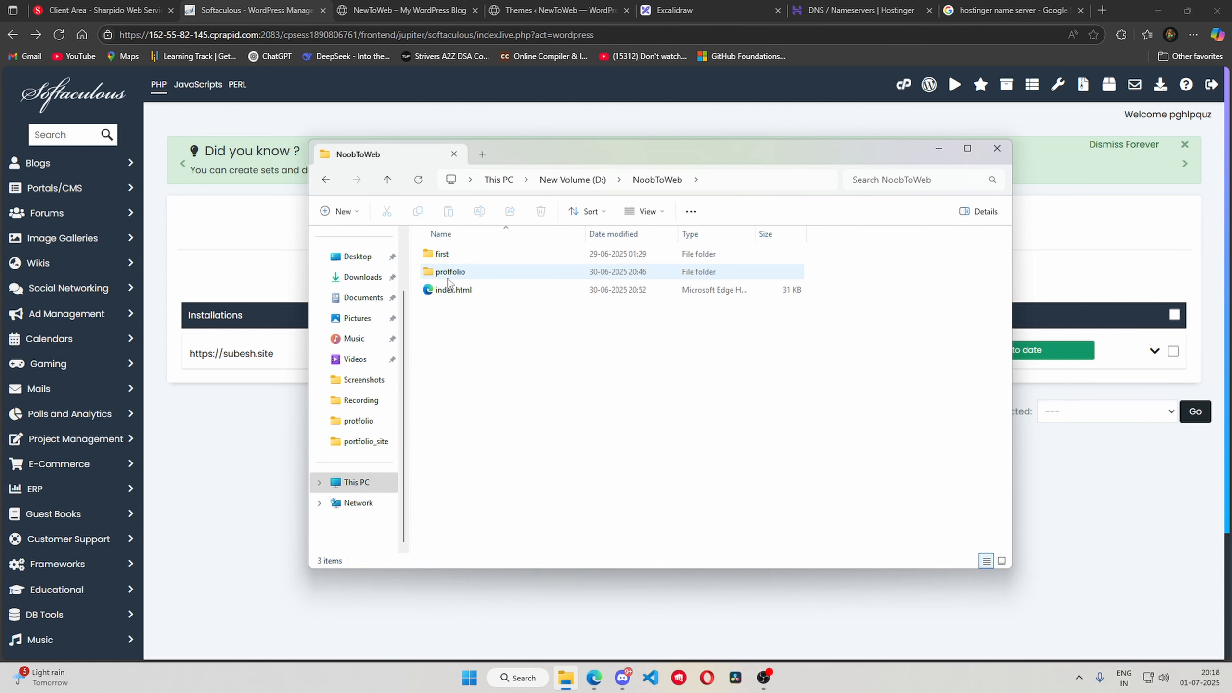
double_click(453, 272)
key(alt+Left)
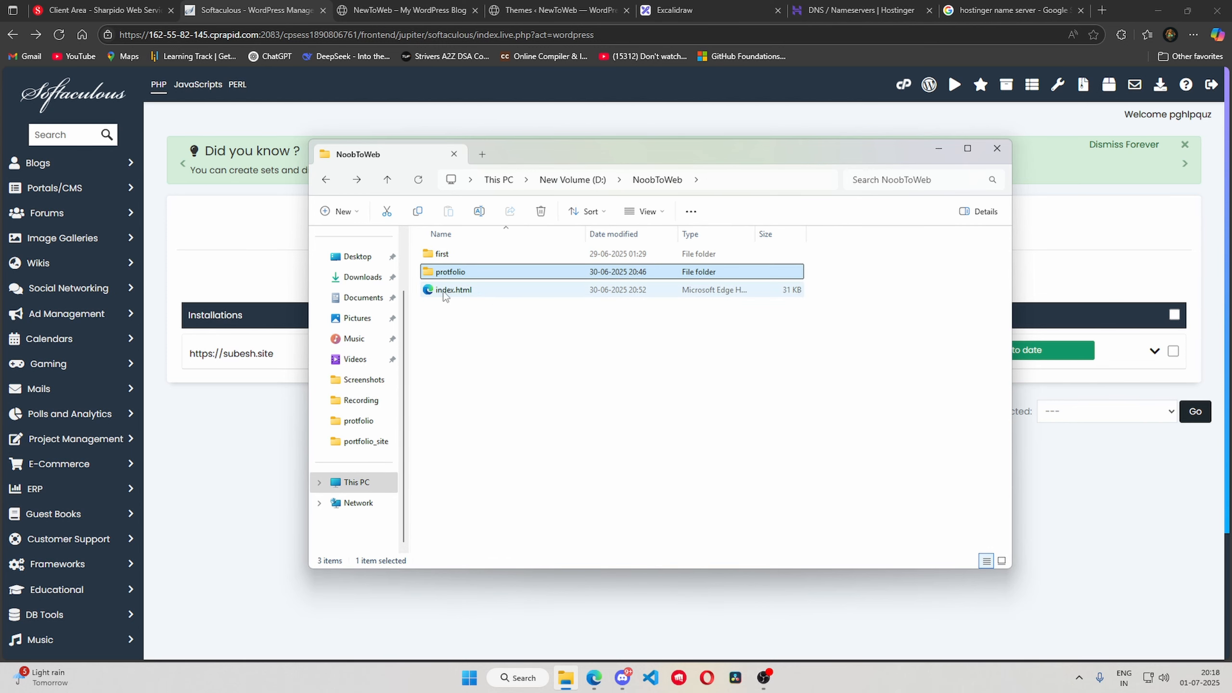
double_click(456, 291)
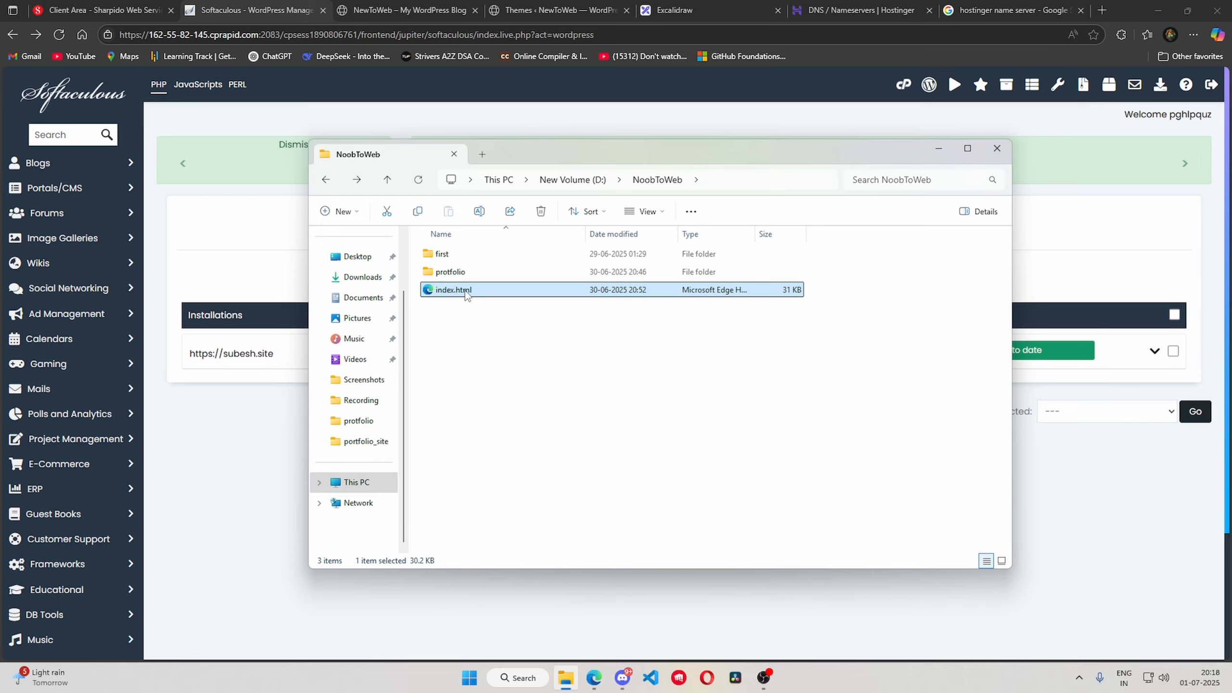
- Look through the local Developer Portfolio page, from the introduction and skills to the contact form
scroll(526, 435, down, 15)
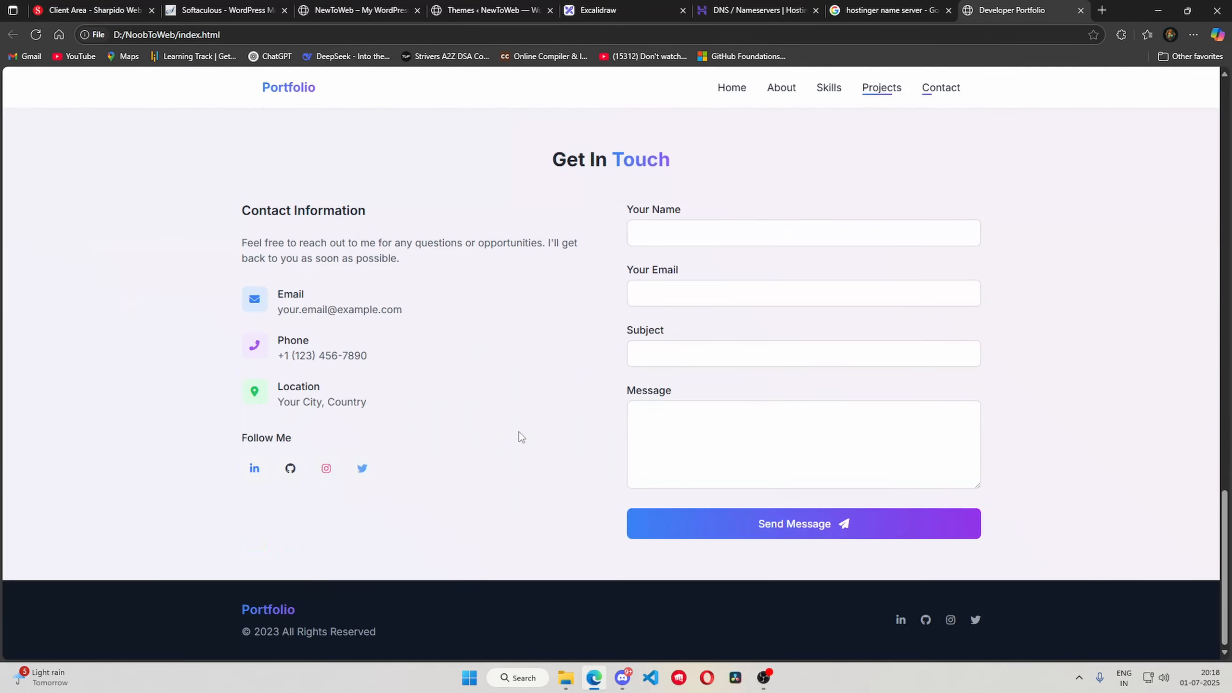
scroll(519, 432, up, 3)
scroll(290, 422, up, 10)
scroll(297, 422, down, 3)
scroll(300, 429, up, 10)
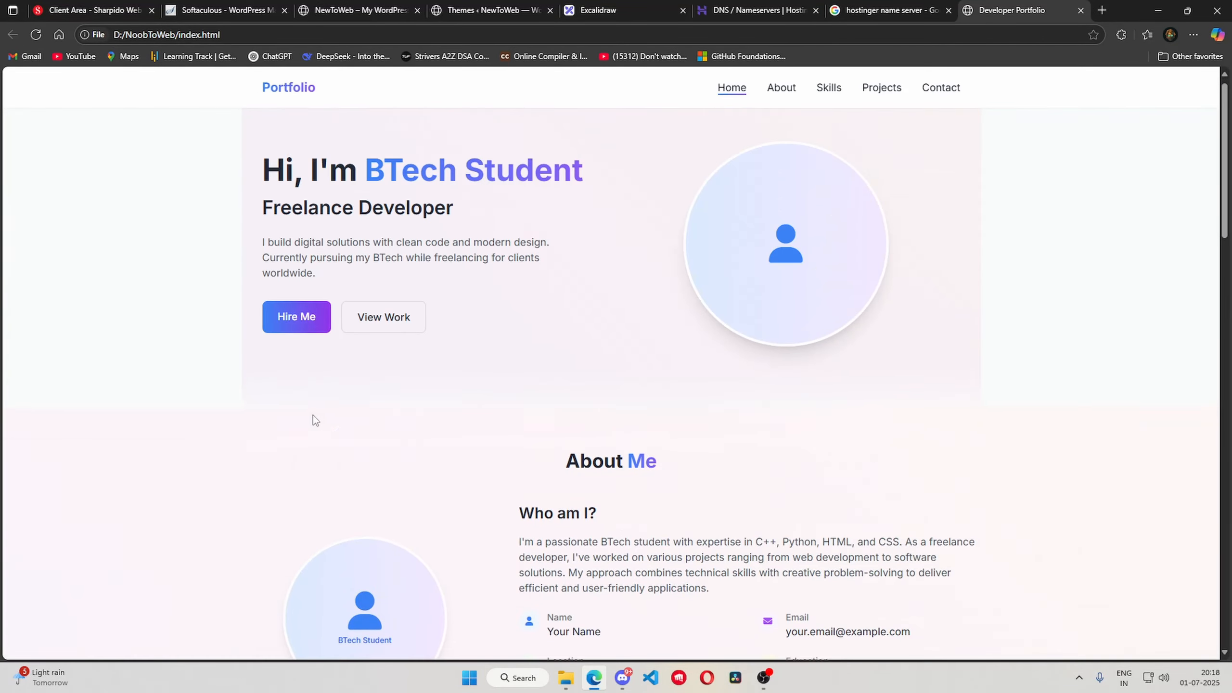
scroll(313, 415, down, 3)
scroll(360, 387, down, 5)
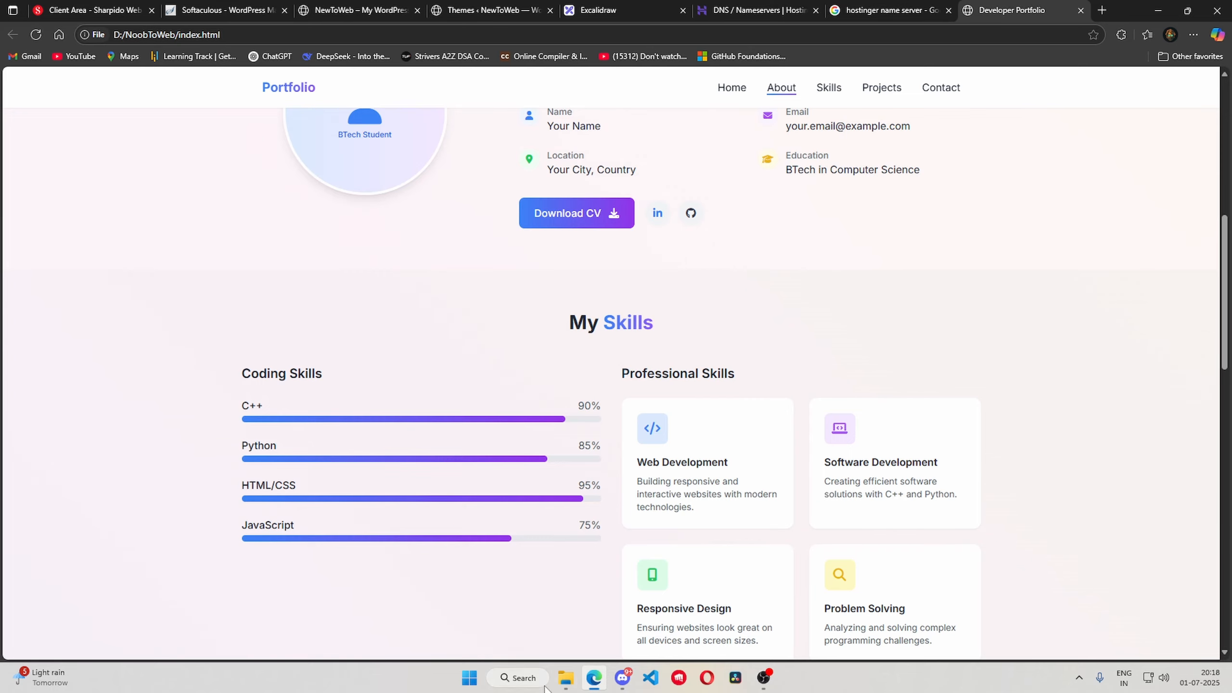
- Go back from Softaculous to the cPanel tools page and open File Manager from the Files section
click(262, 6)
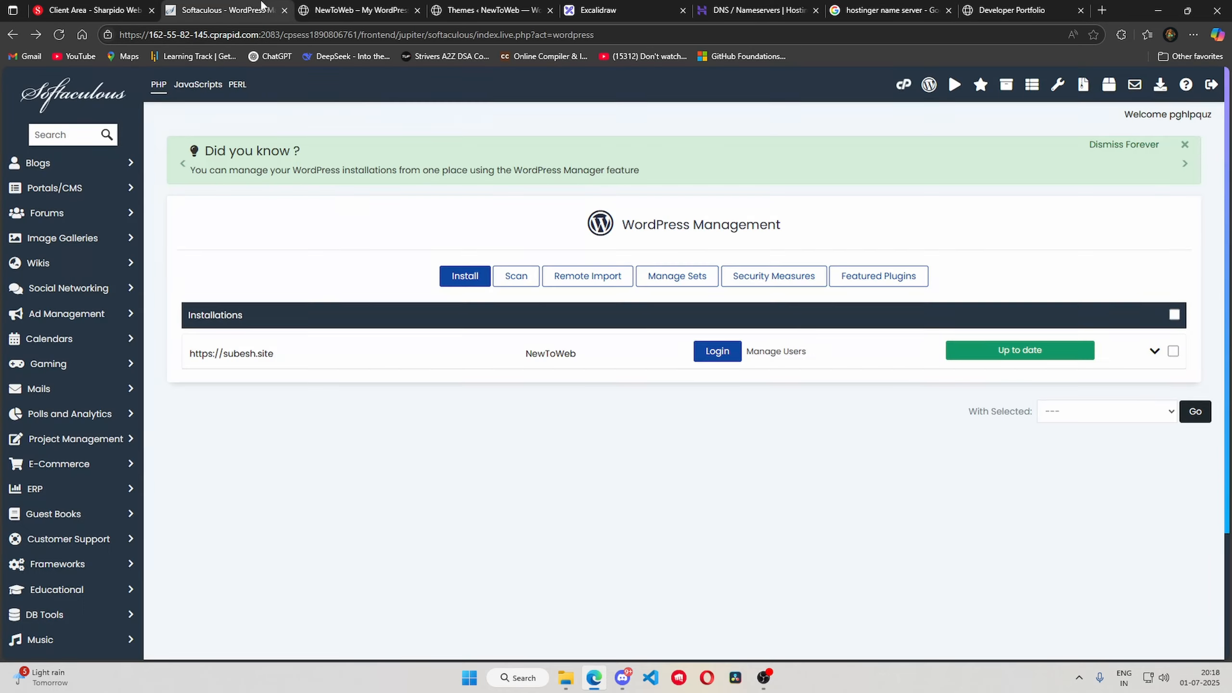
click(12, 35)
scroll(412, 380, up, 1)
scroll(412, 380, up, 20)
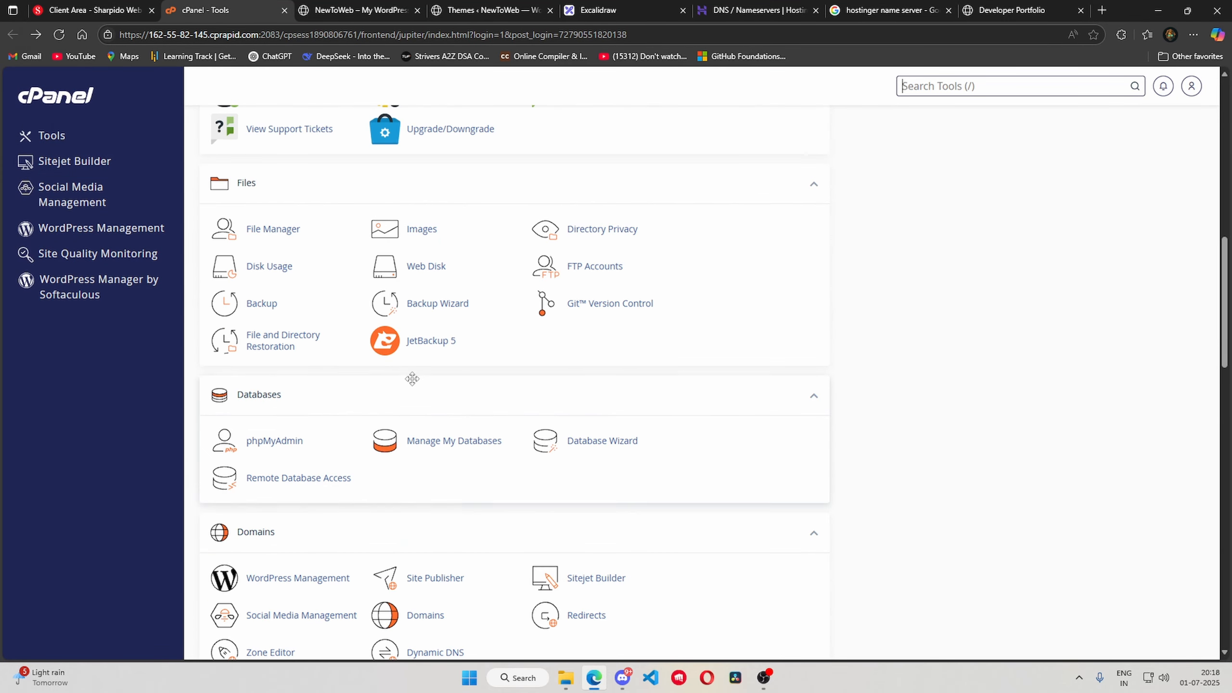
scroll(406, 286, down, 10)
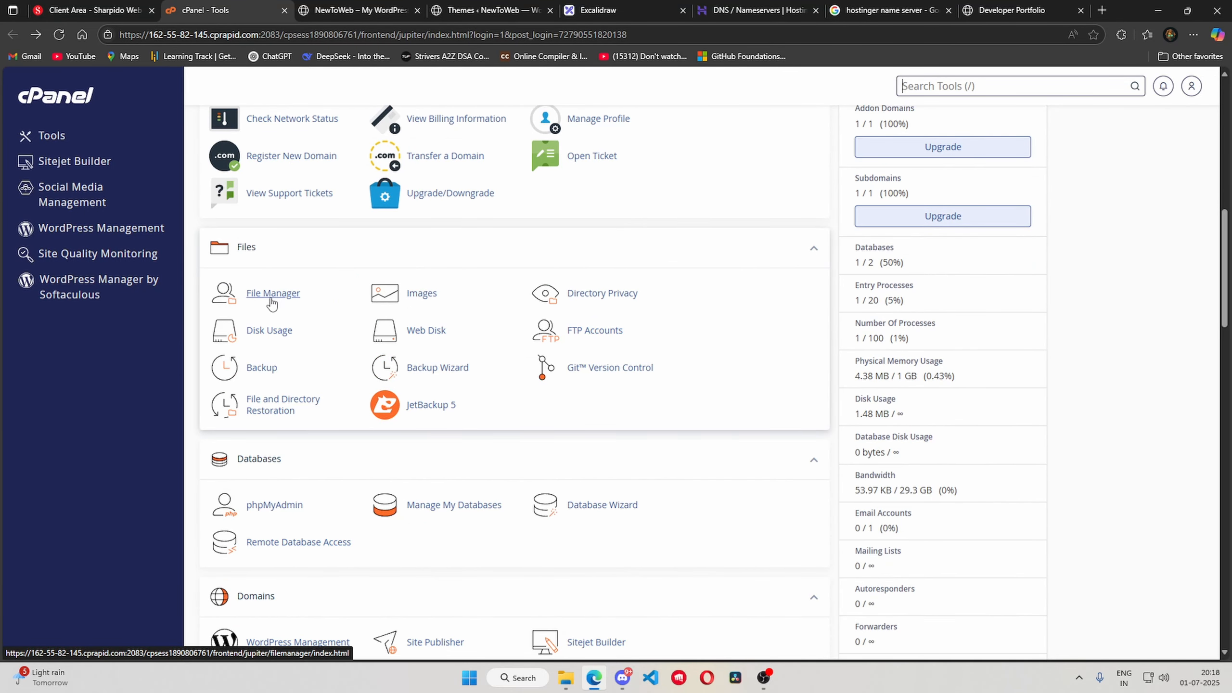
click(271, 300)
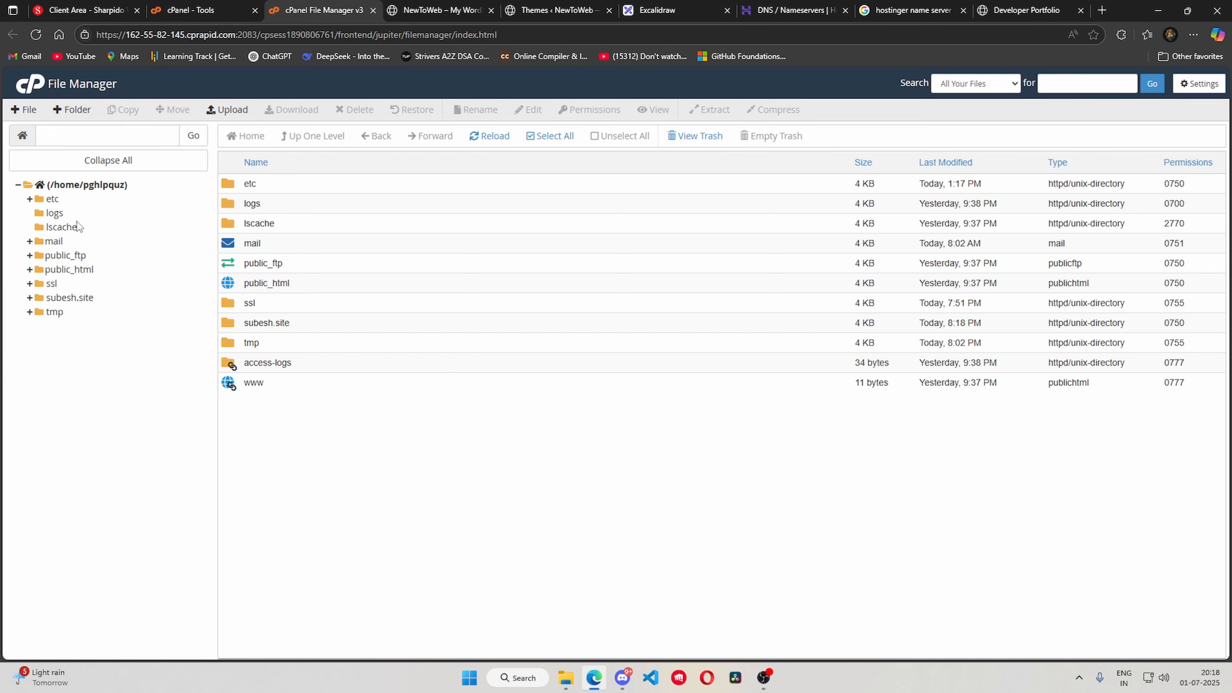
- Delete all WordPress files and folders from the .site domain's folder in File Manager
click(68, 302)
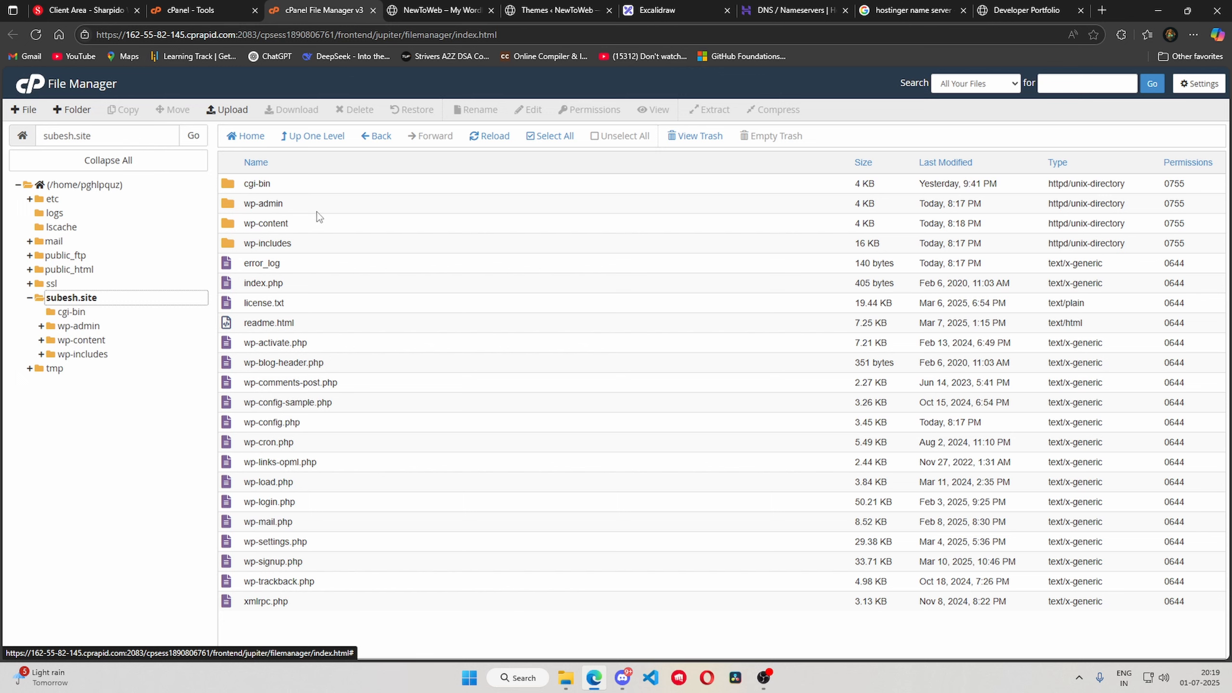
key(ctrl+a)
click(296, 211)
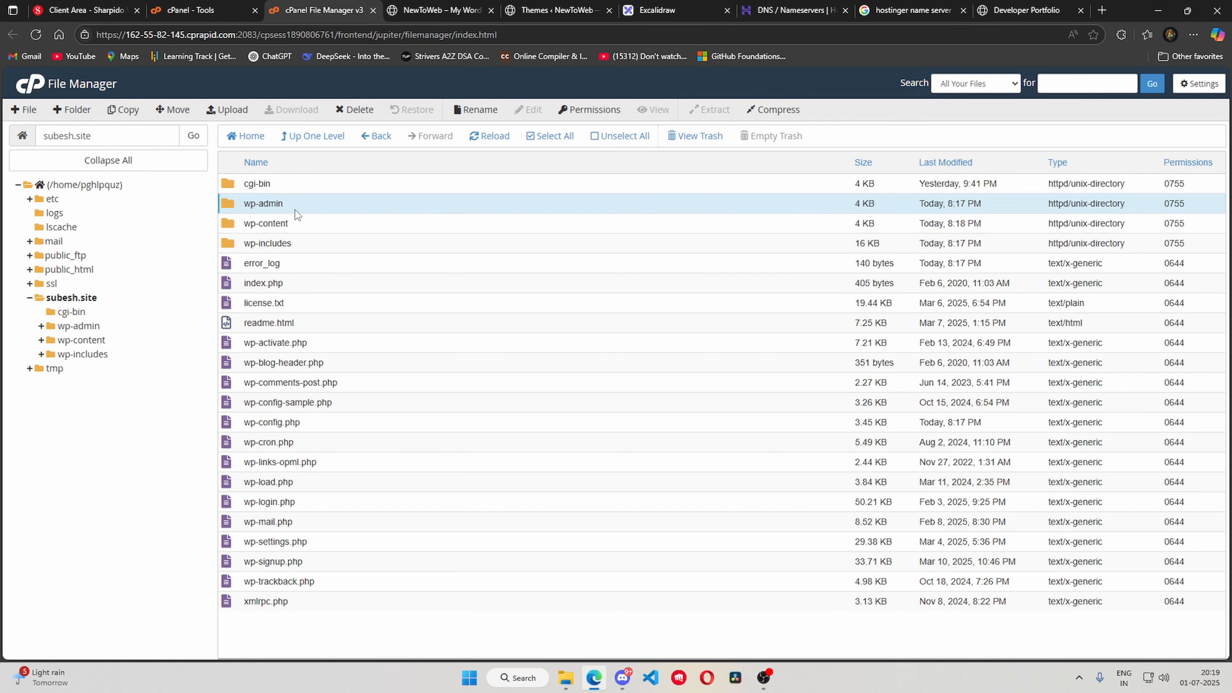
click(538, 143)
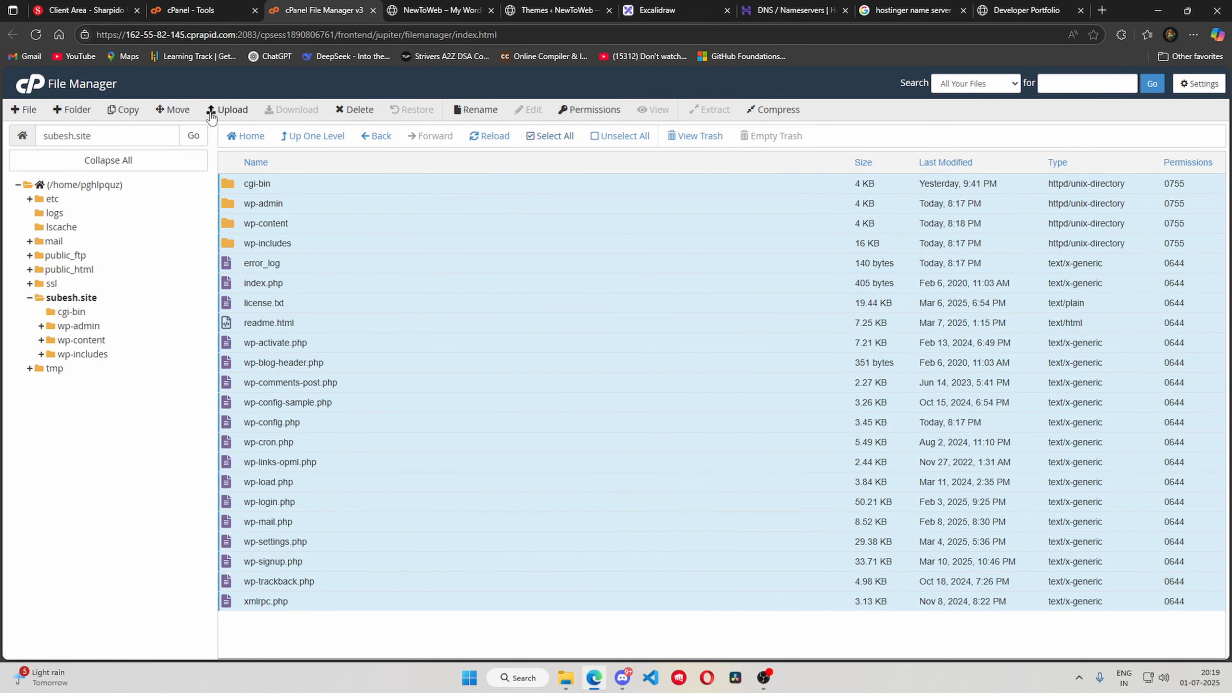
click(353, 111)
click(723, 463)
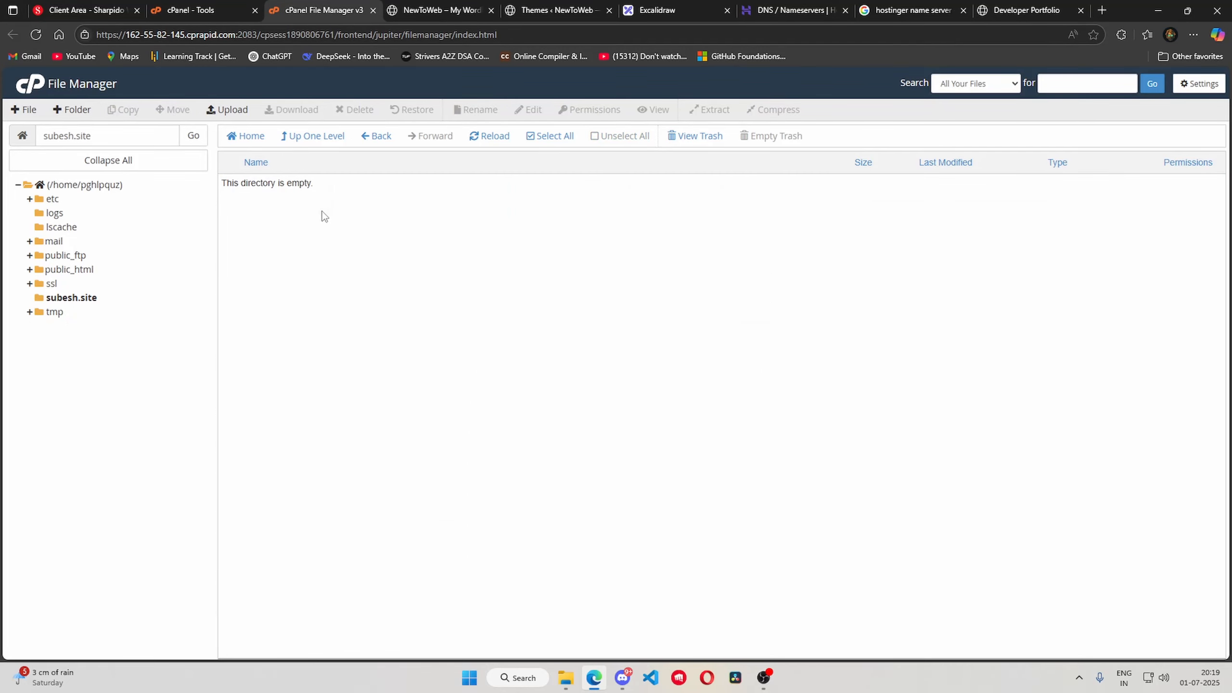
- Reload the live site to check it without the WordPress files, and return to File Manager
click(439, 9)
click(33, 36)
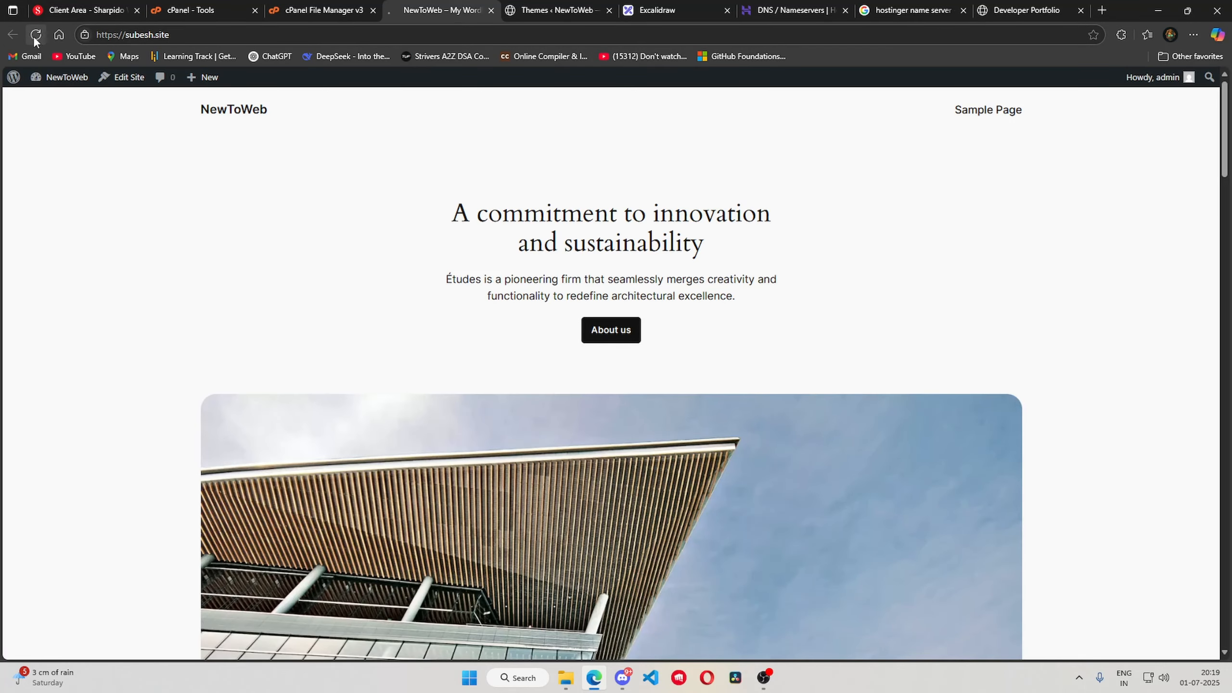
click(343, 6)
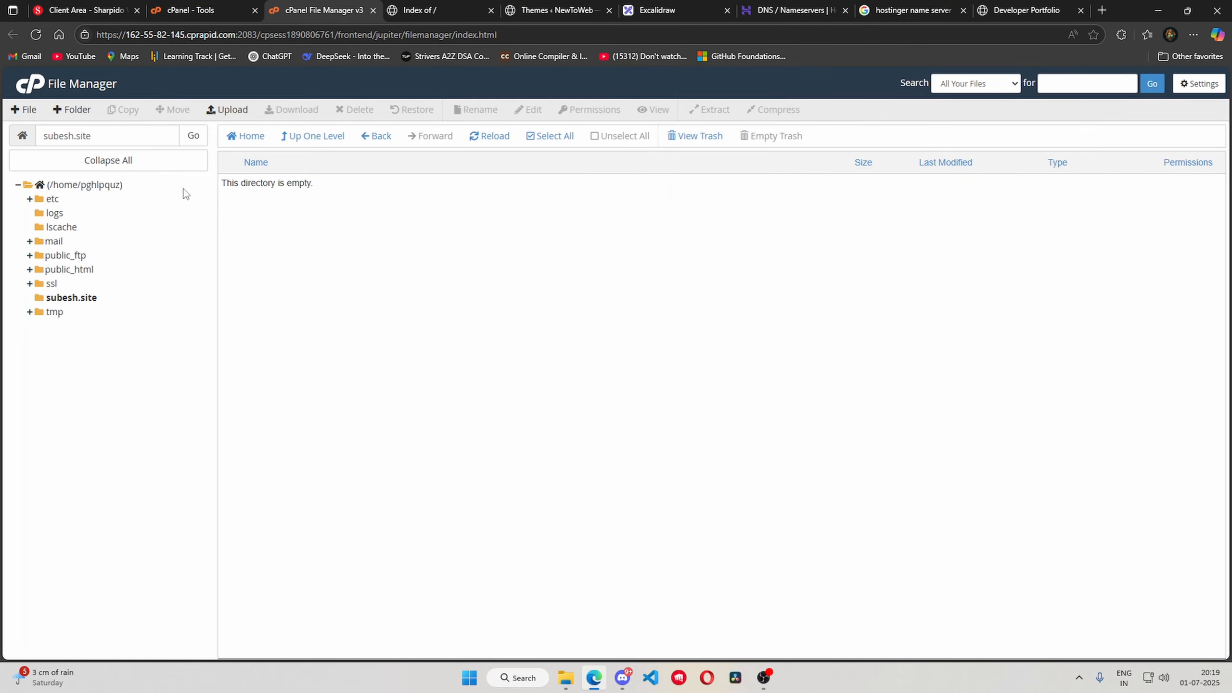
- Upload index.html to the .site domain's folder and go back to that folder in File Manager
click(222, 113)
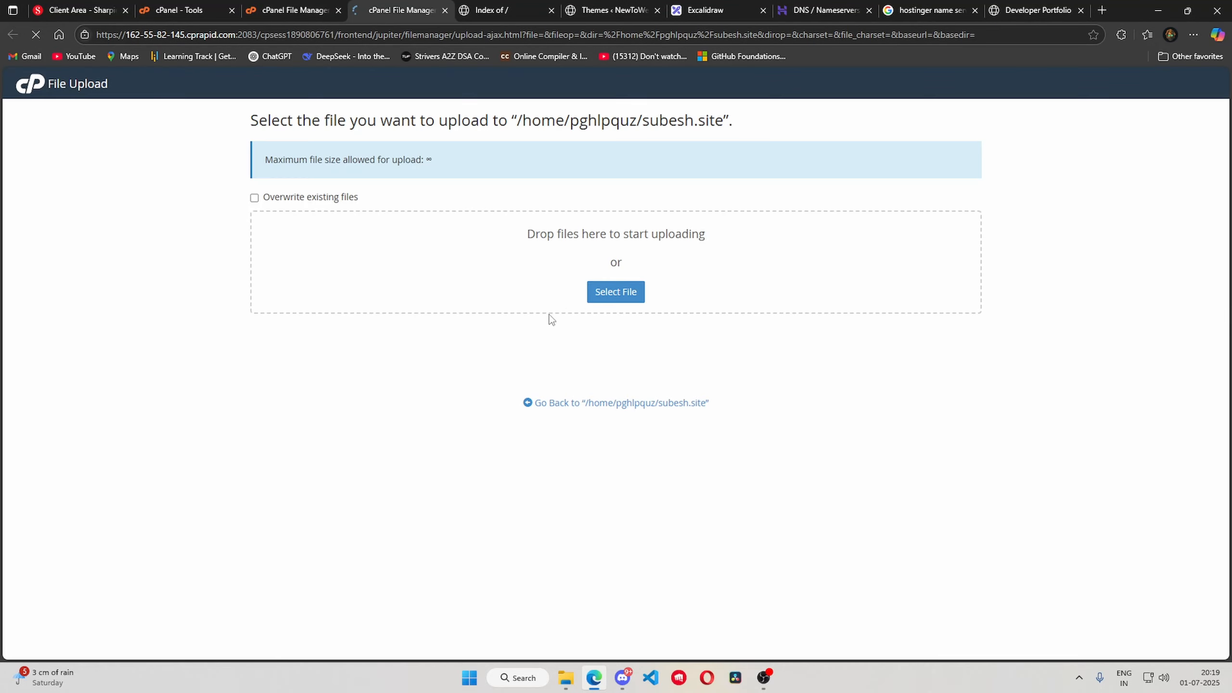
click(619, 291)
click(576, 362)
click(901, 542)
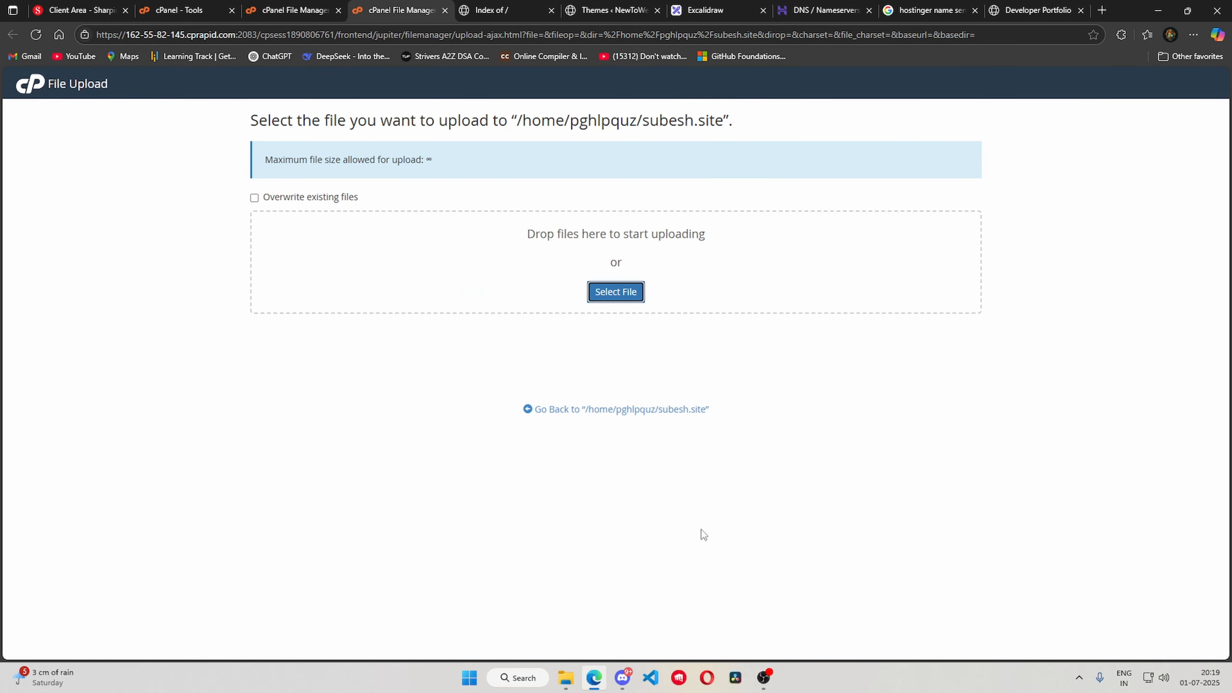
click(552, 411)
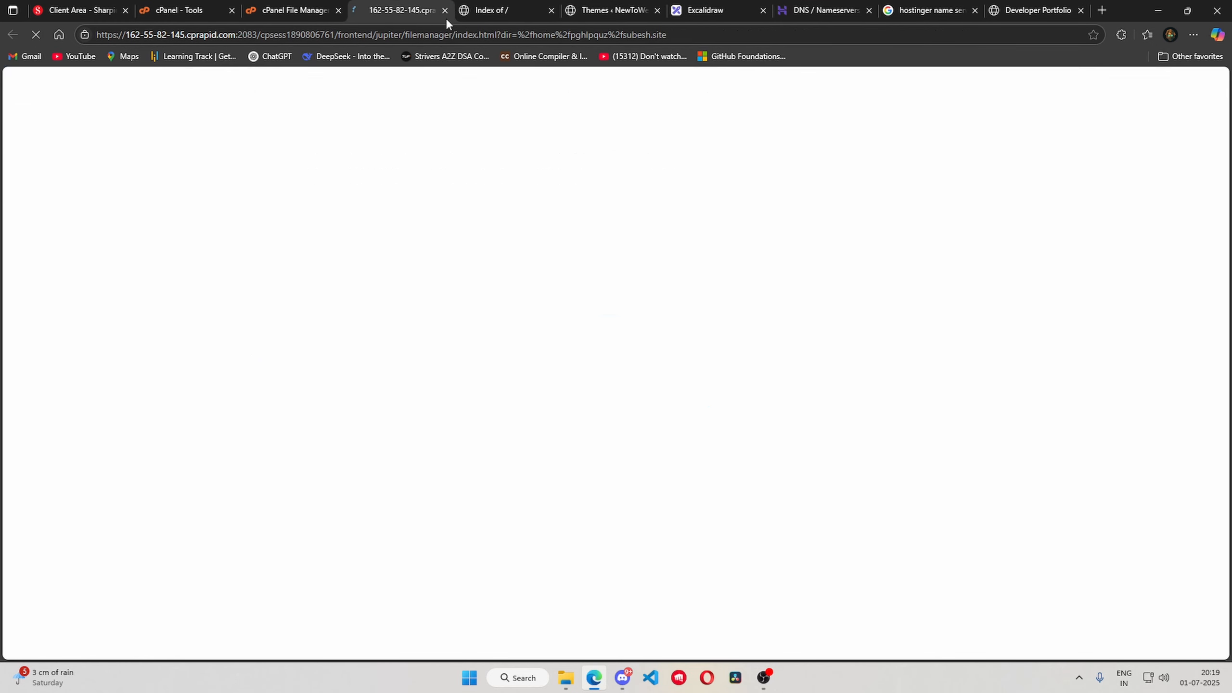
- Reload the live site and look through the uploaded portfolio page down to its footer
click(485, 10)
click(44, 35)
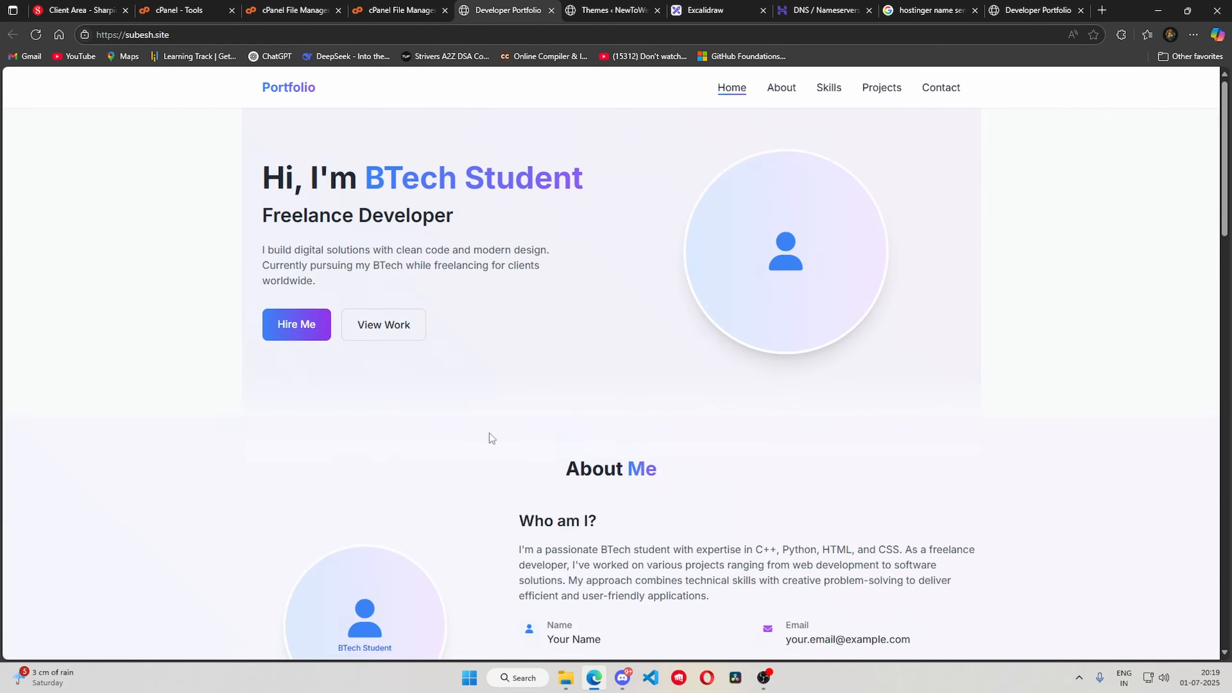
scroll(490, 435, down, 20)
scroll(568, 551, down, 10)
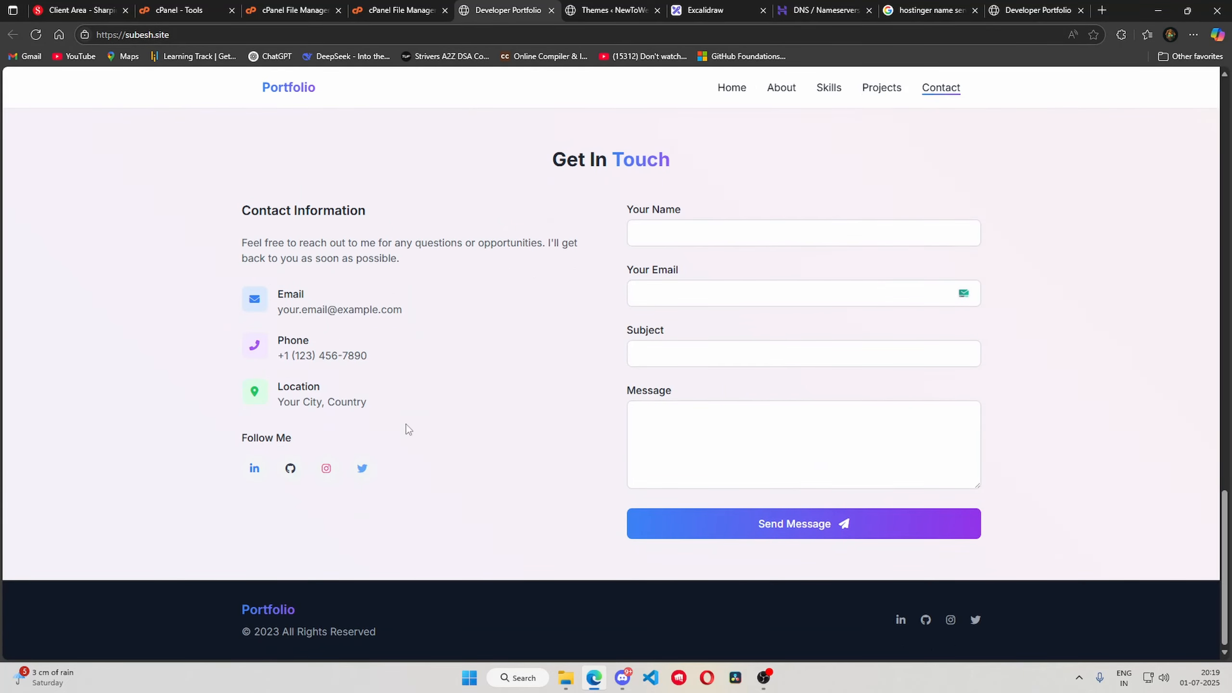
scroll(406, 423, up, 20)
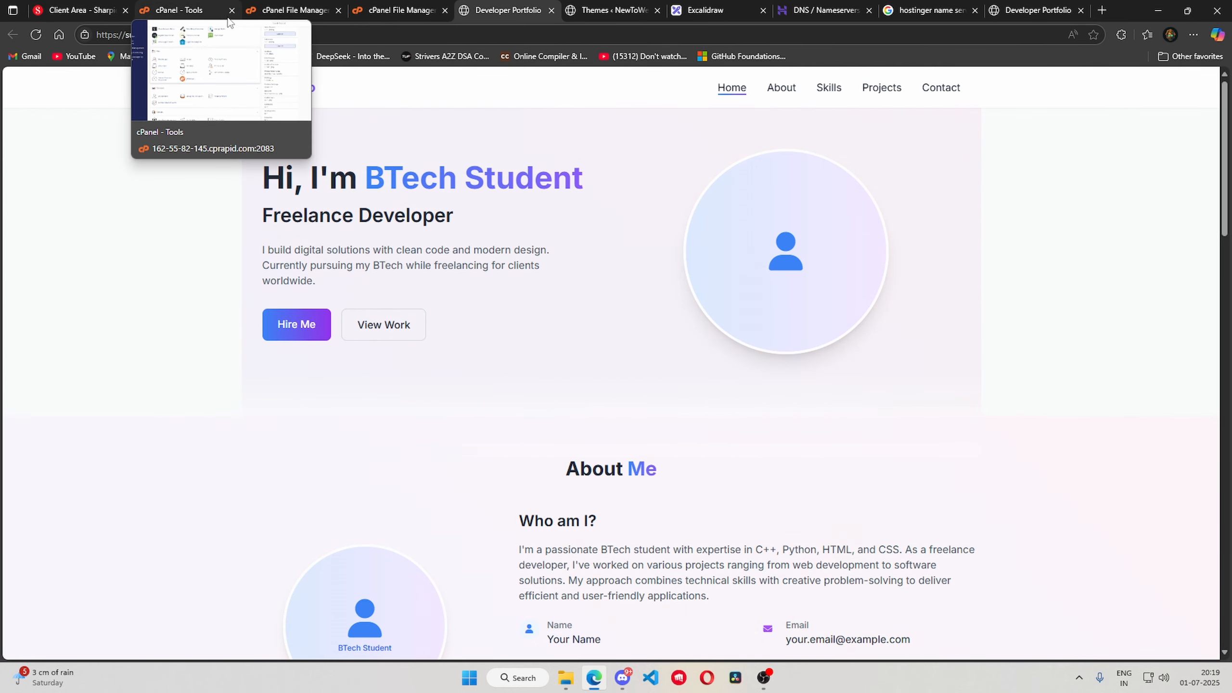
- Review the cPanel tools from Files and Domains to Advanced and Preferences, closing both File Manager tabs along the way
click(182, 11)
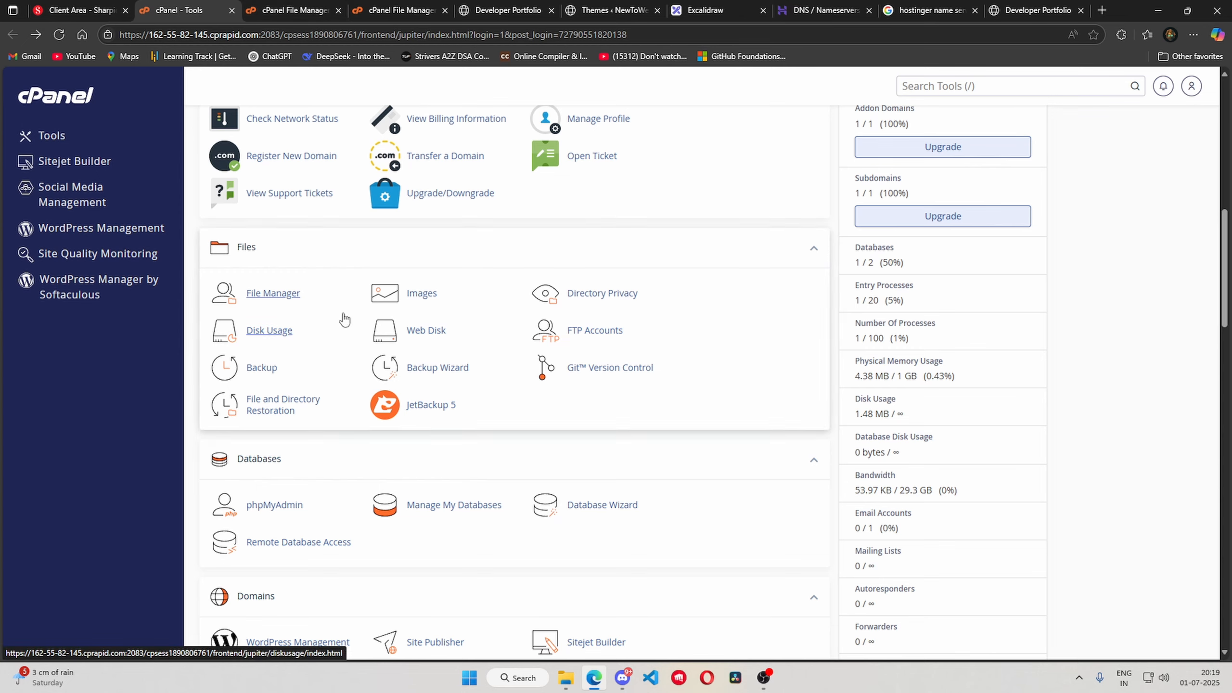
scroll(339, 404, down, 5)
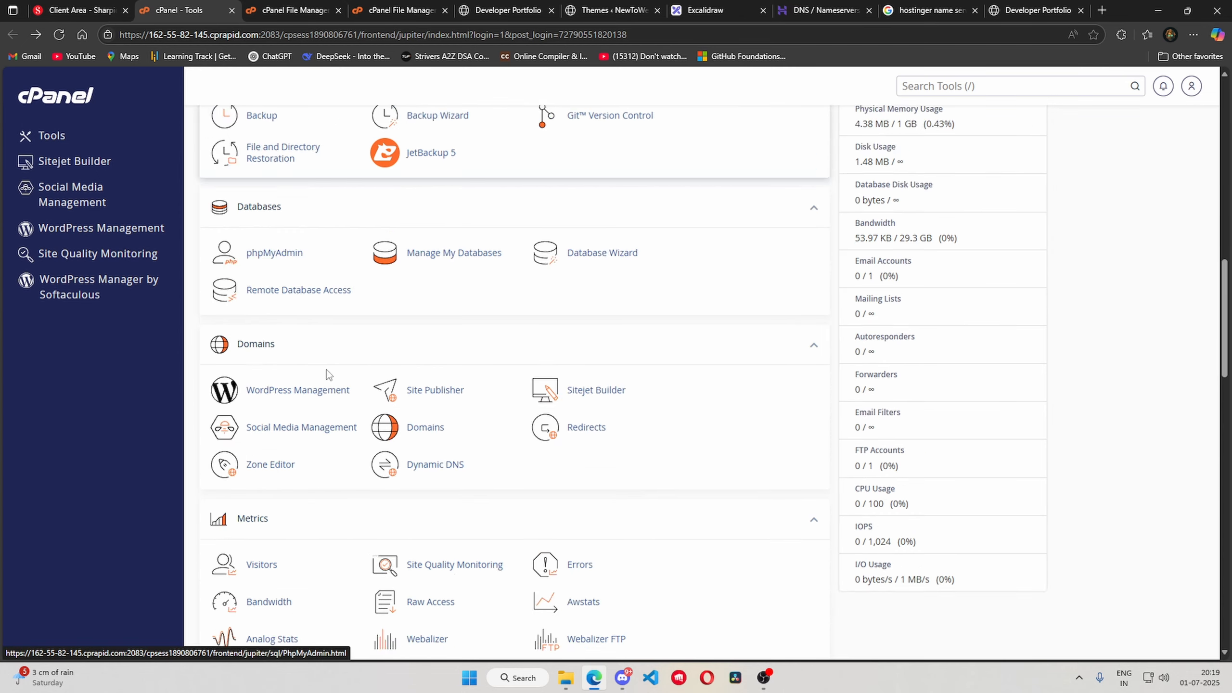
scroll(324, 371, up, 10)
scroll(268, 438, down, 10)
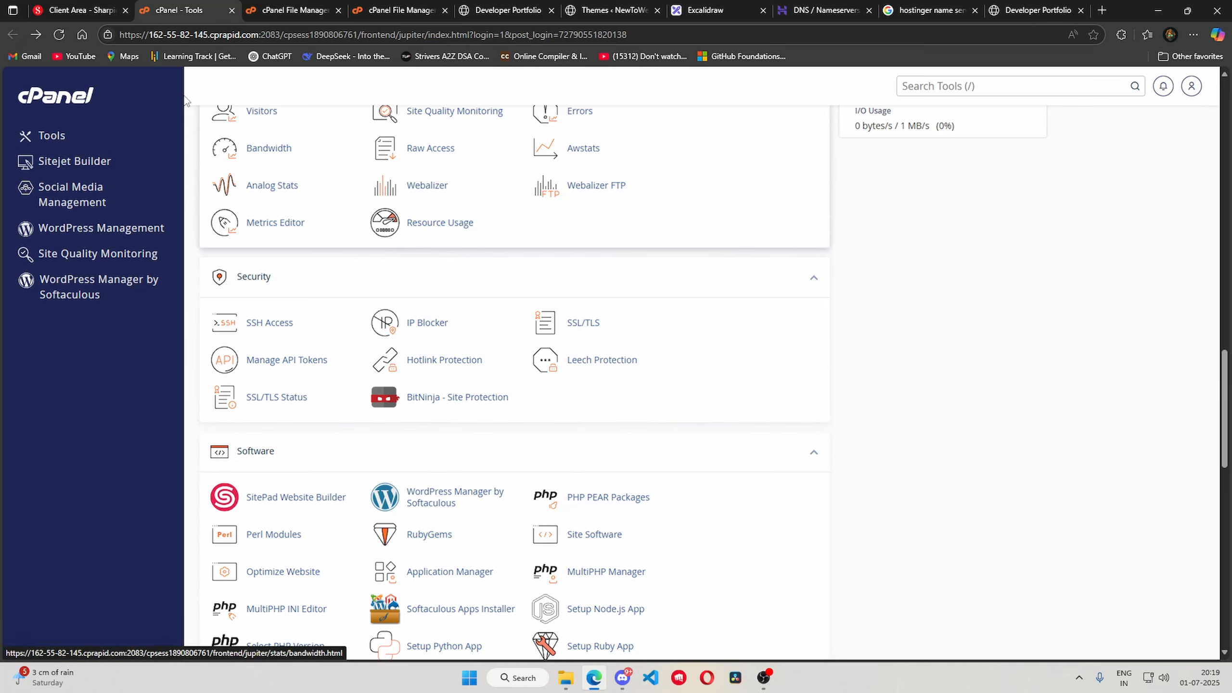
click(338, 11)
click(338, 10)
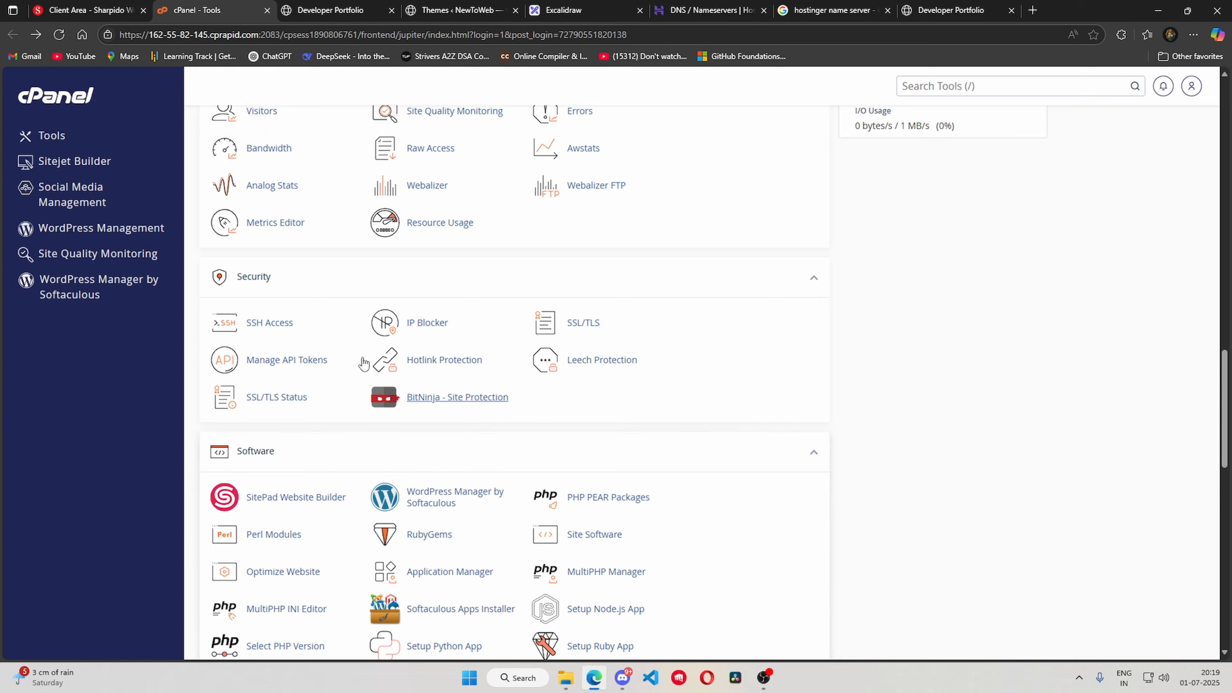
scroll(426, 304, down, 6)
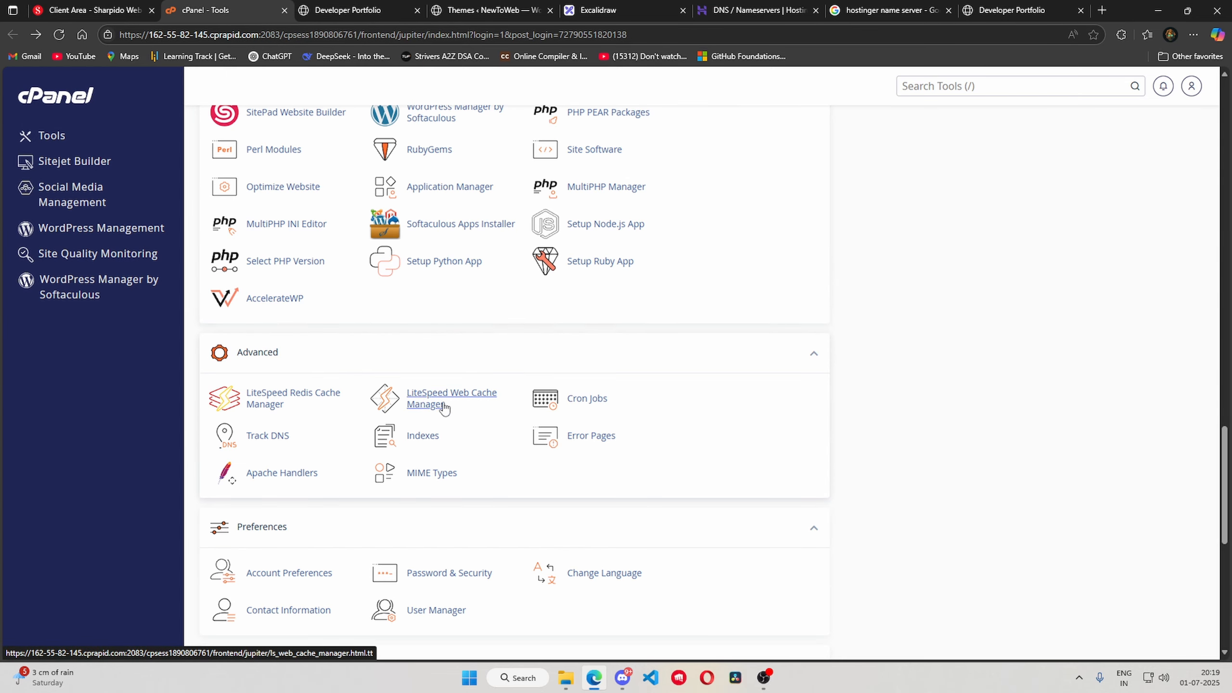
scroll(385, 422, up, 10)
scroll(385, 422, up, 10)
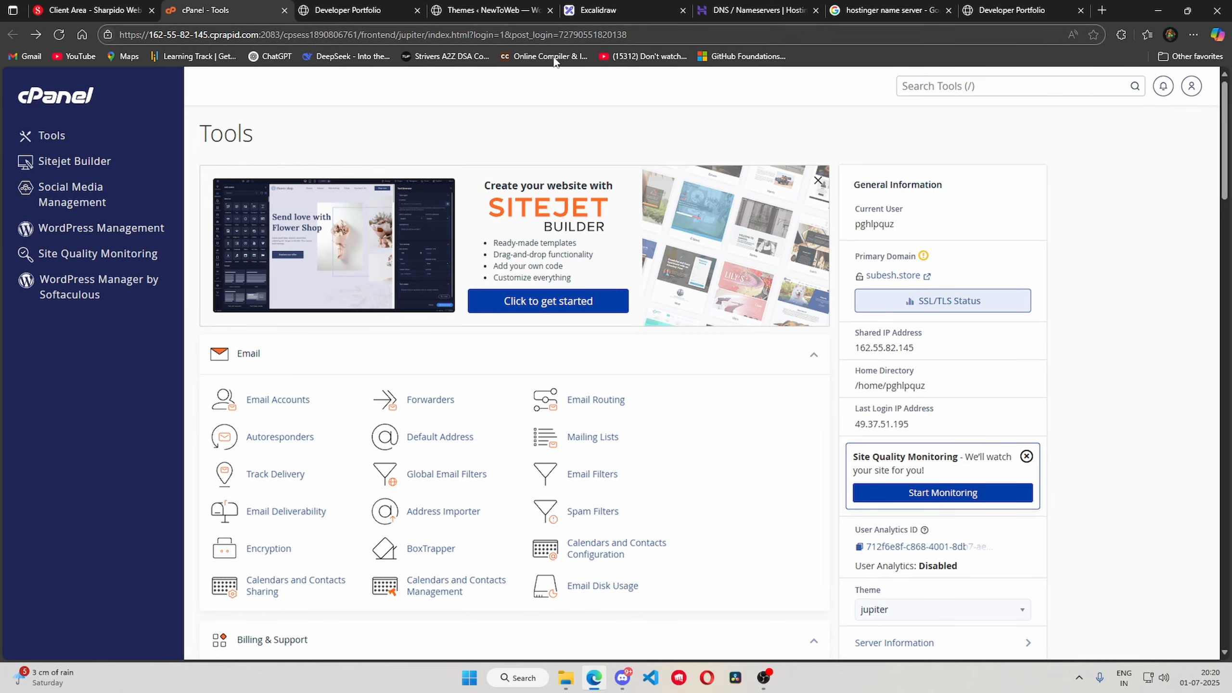
- Open the Excalidraw board and review the diagram linking Hostinger, cPanel and WordPress
click(625, 9)
click(750, 9)
click(626, 10)
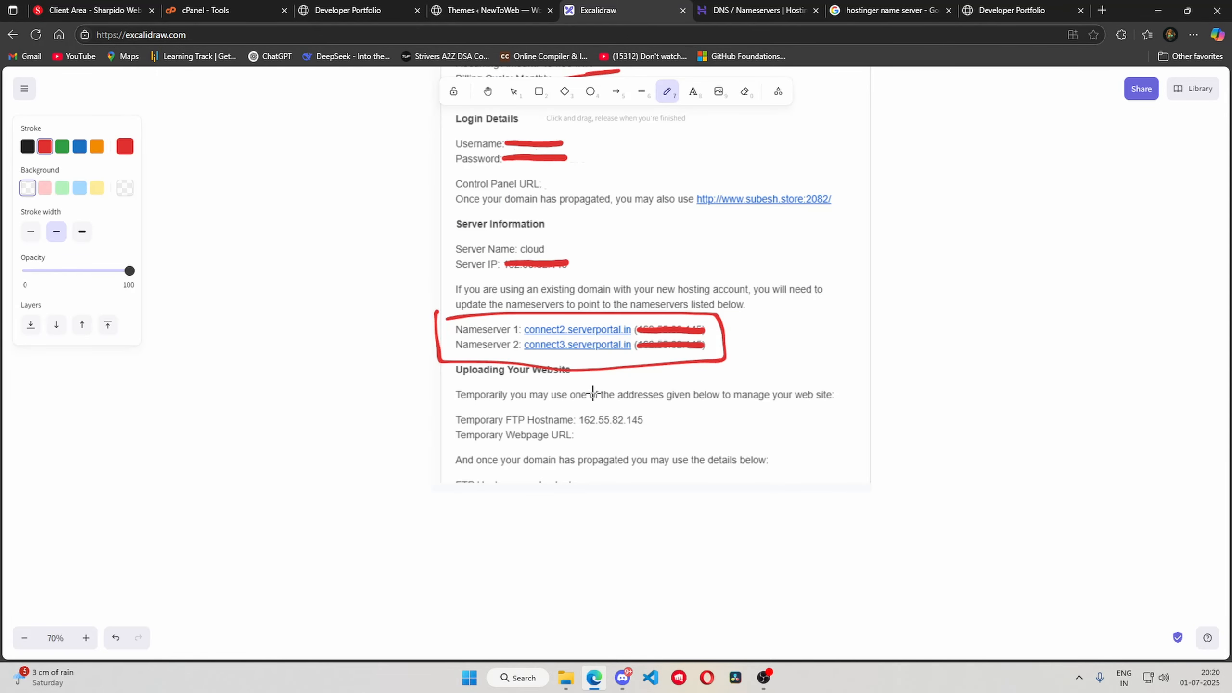
scroll(593, 392, up, 1)
scroll(593, 393, up, 11)
scroll(751, 406, down, 1)
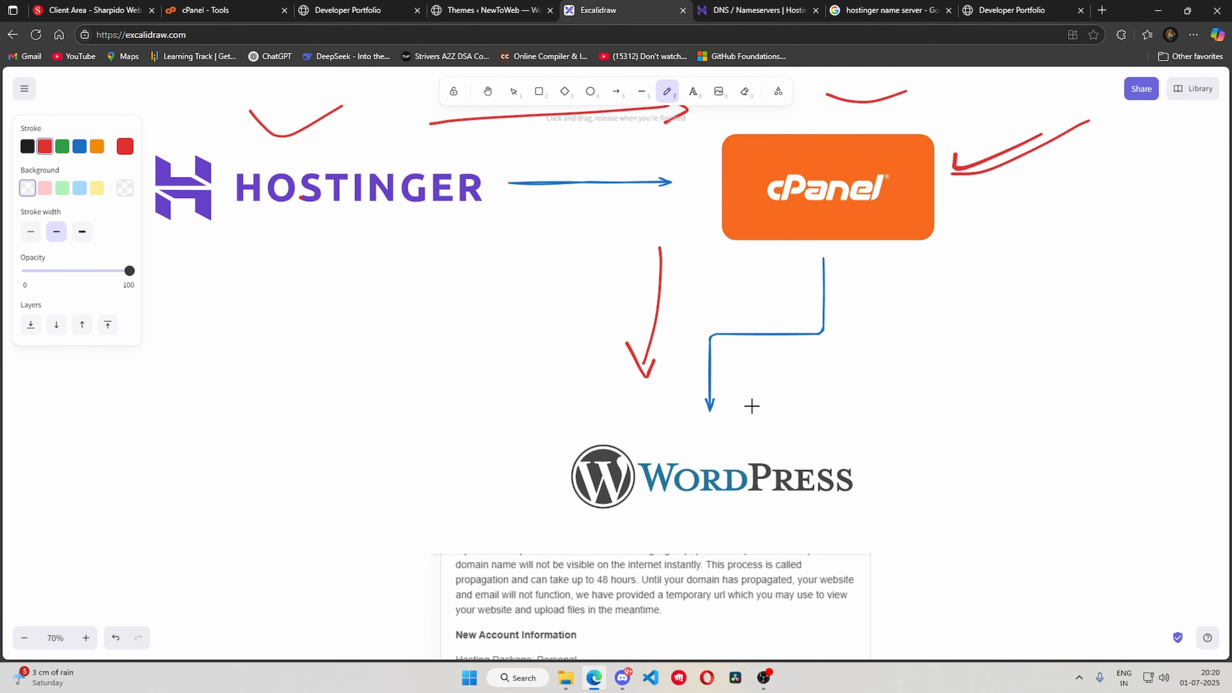